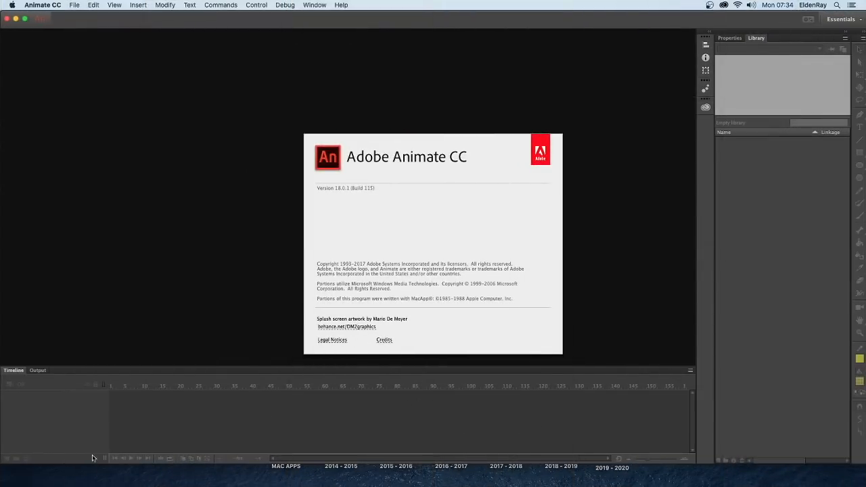
Preview background.png, photo1.jpg, photo2.jpg and photo3.jpg in the 01Start folder in Finder
left_click(43, 474)
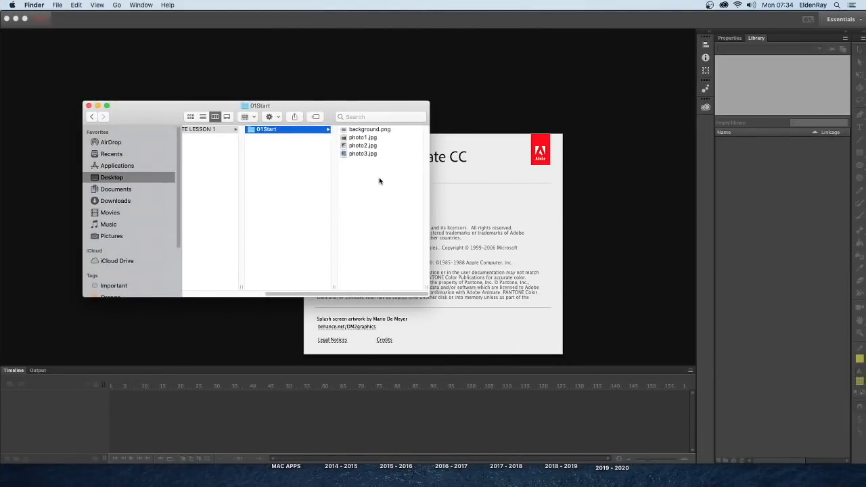
left_click(370, 130)
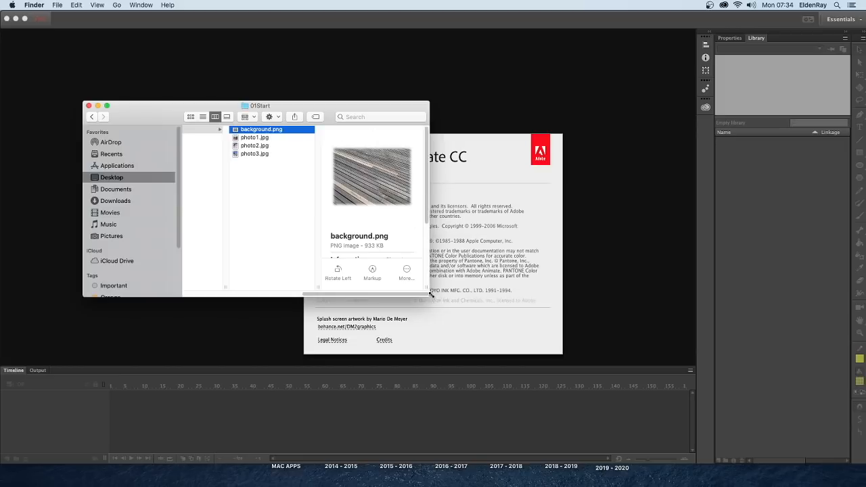
left_click_drag(429, 297, 584, 354)
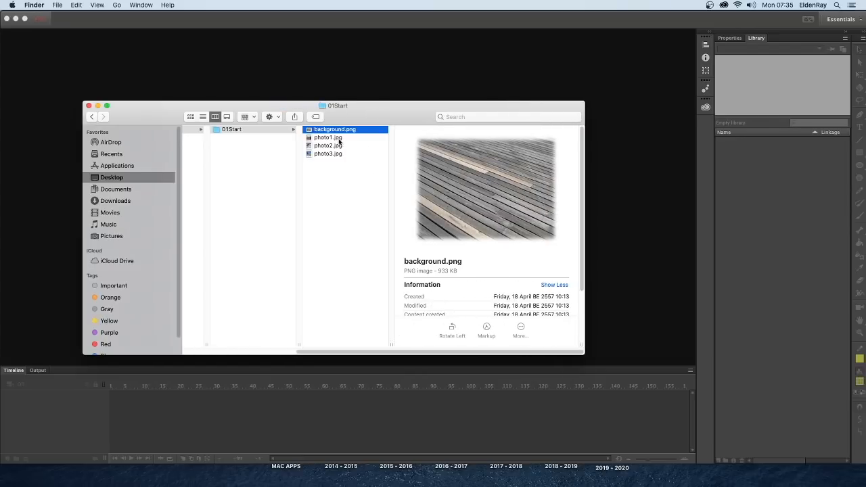
left_click(337, 140)
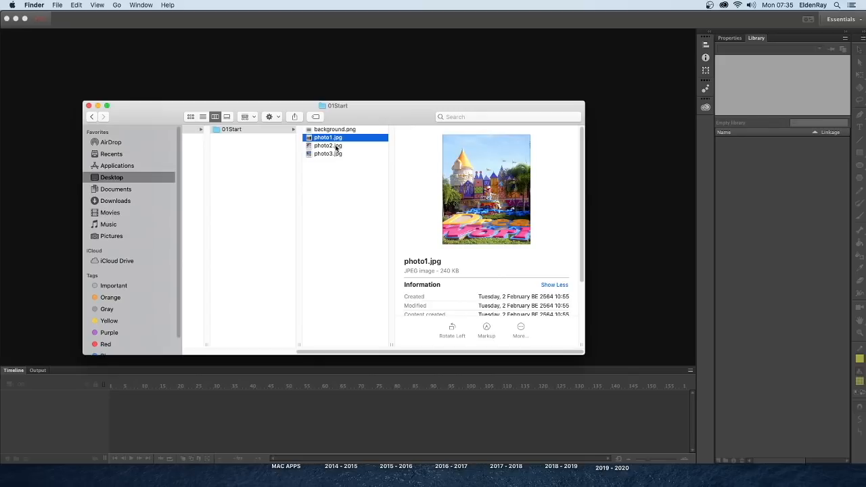
left_click(337, 147)
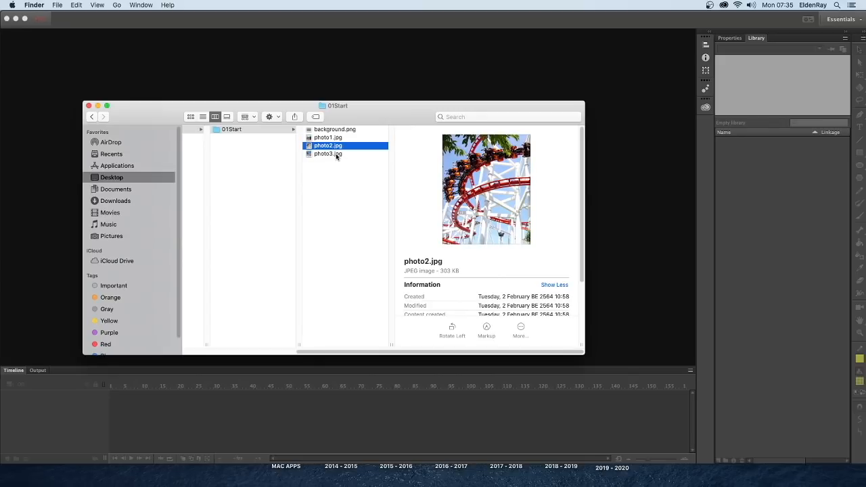
left_click(337, 154)
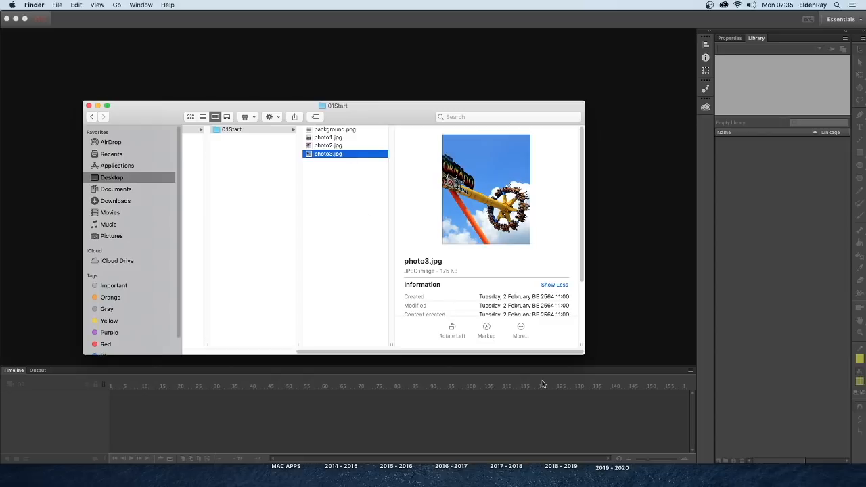
Return to Adobe Animate, dismiss its about screen, and launch Adobe Animate CC 2018 from Launchpad
left_click(537, 417)
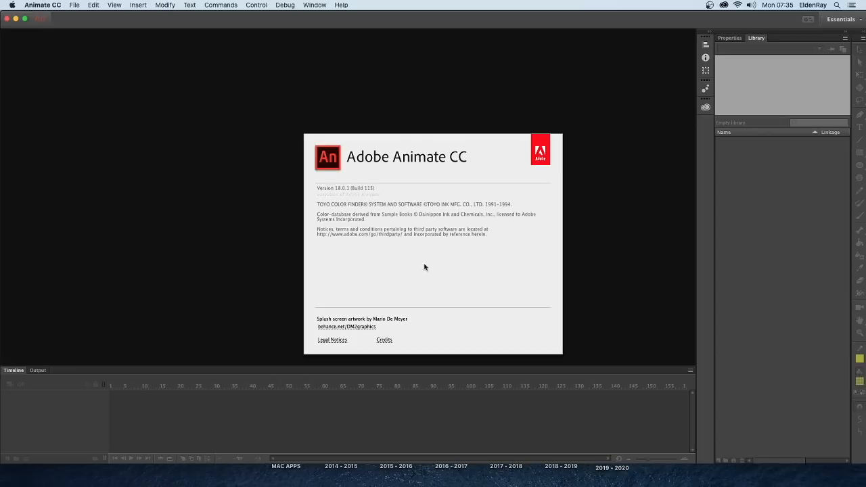
left_click(365, 192)
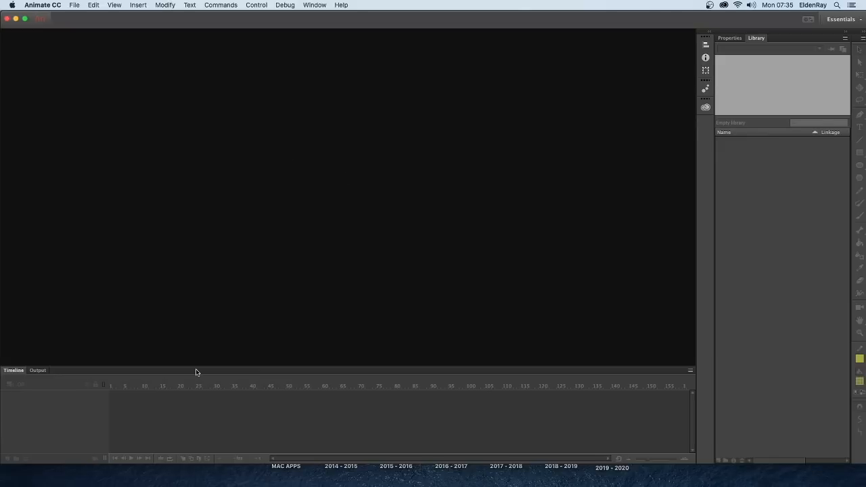
left_click(94, 471)
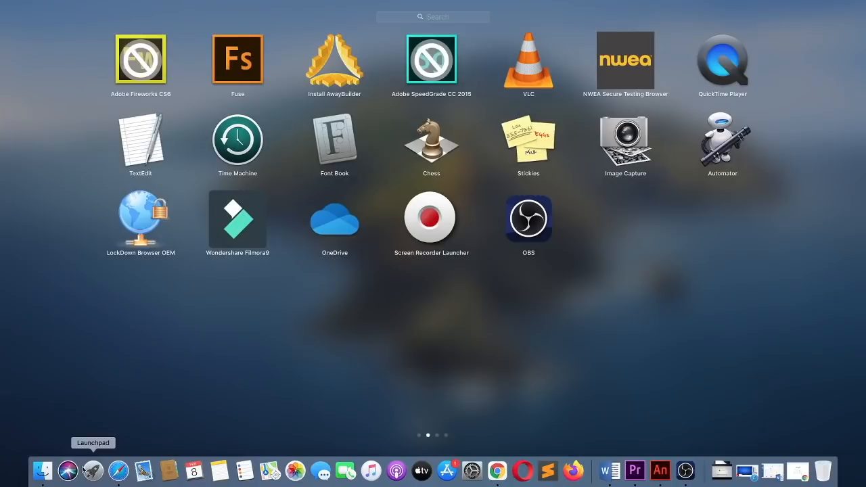
left_click_drag(595, 326, 357, 324)
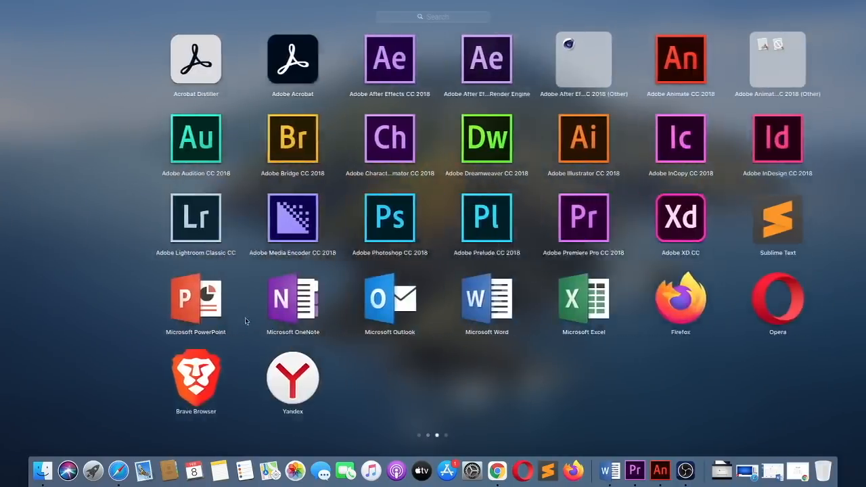
left_click(623, 56)
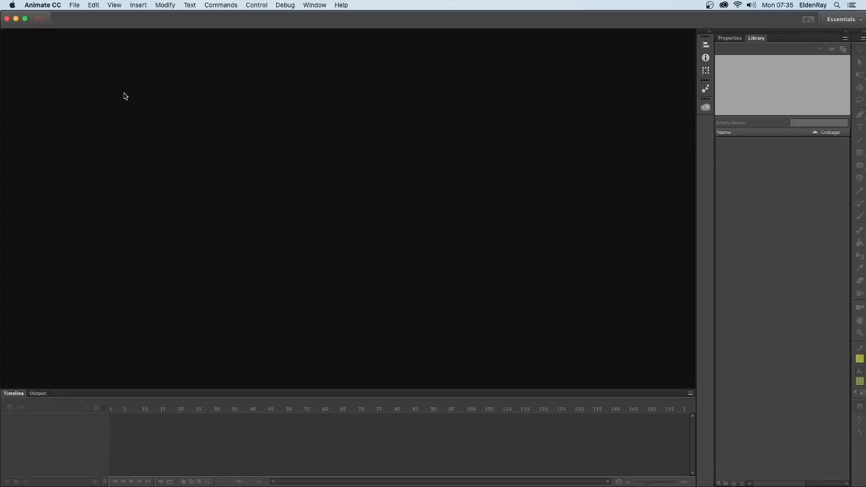
Create a new HTML5 Canvas document 800 px wide and 600 px high
left_click(75, 7)
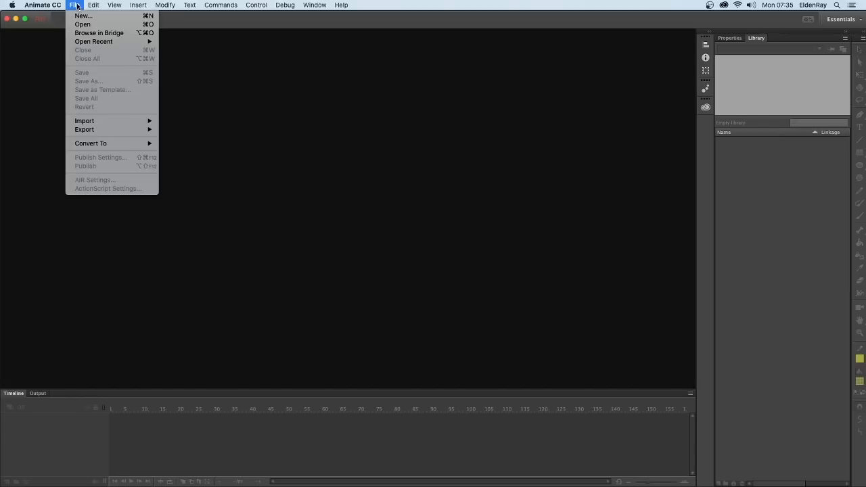
left_click(79, 16)
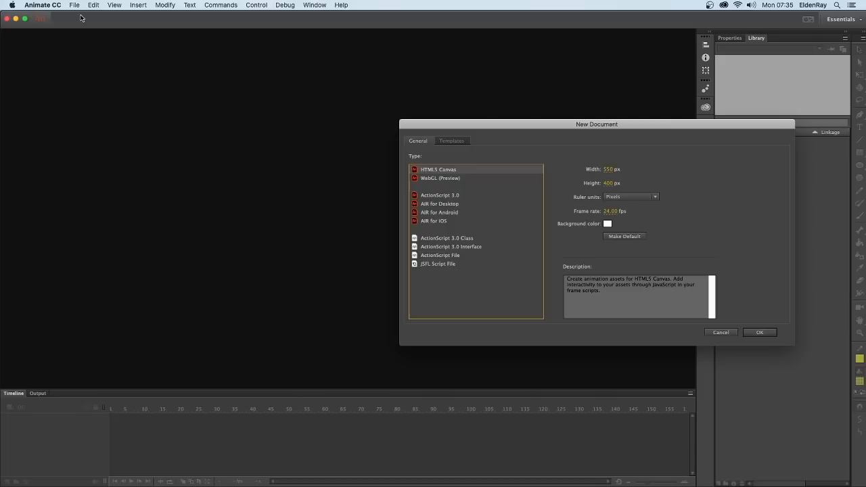
left_click_drag(509, 123, 298, 127)
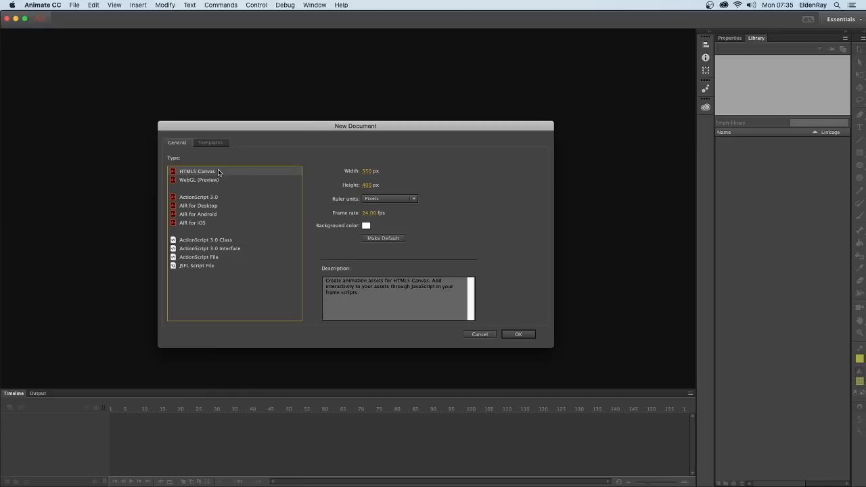
left_click(367, 171)
type("800")
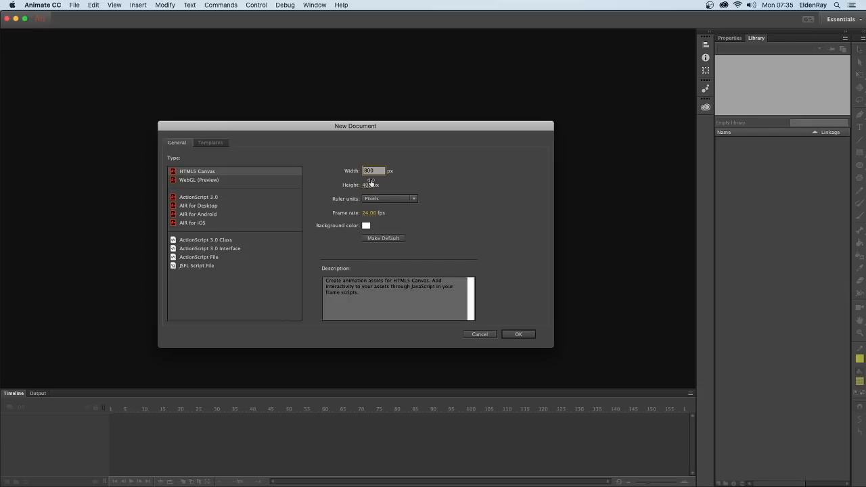
left_click(369, 186)
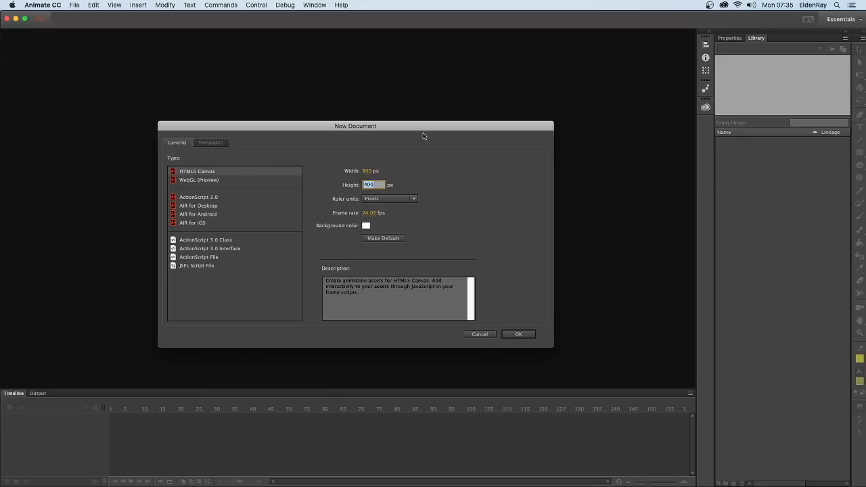
type("600")
left_click(520, 335)
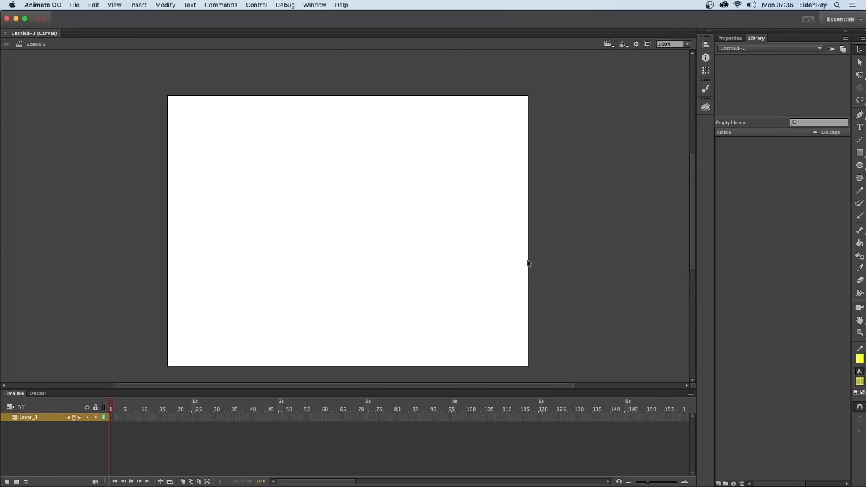
Set the stage background color to dark gray #333333 in the document properties
scroll(528, 255, "down", 2)
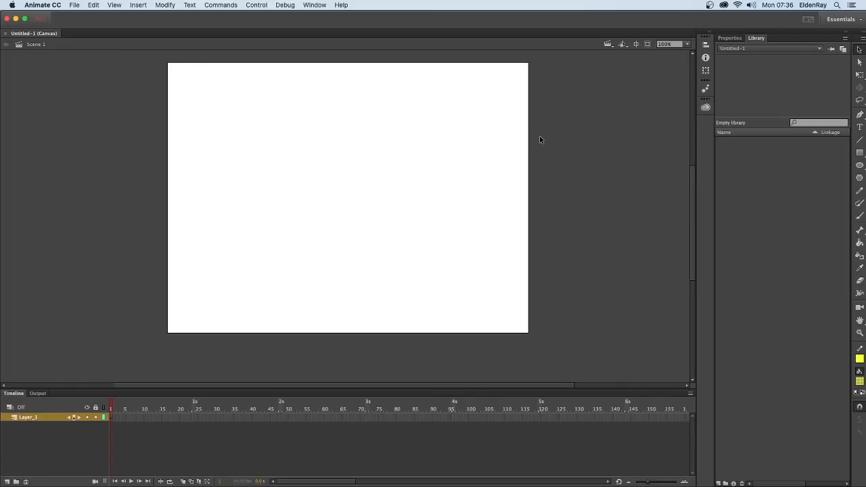
scroll(539, 136, "up", 1)
scroll(616, 104, "down", 1)
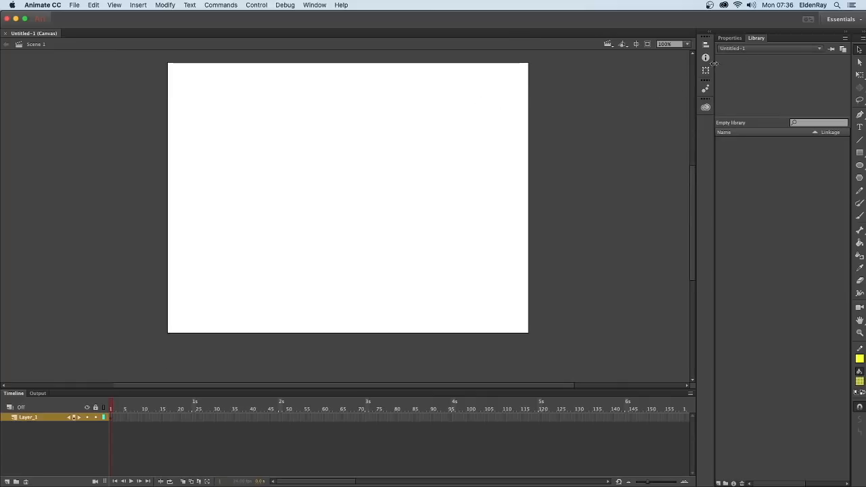
left_click(729, 38)
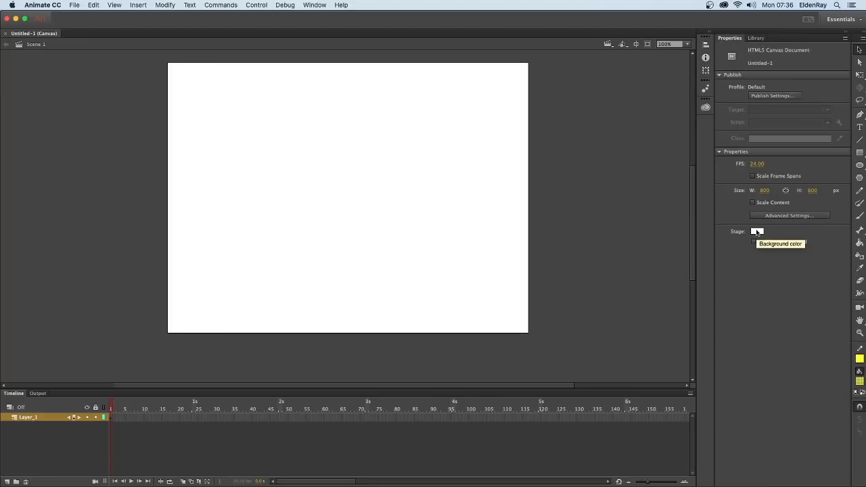
left_click(757, 232)
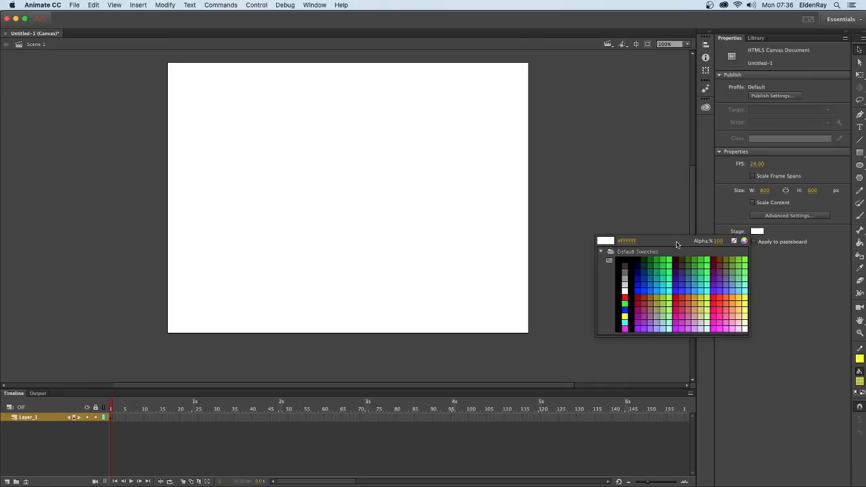
left_click(631, 242)
type("0")
type("333333")
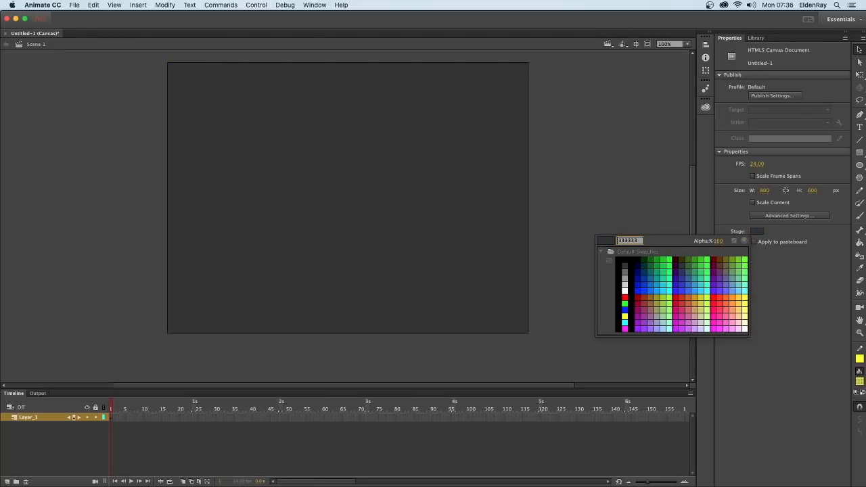
key("Return")
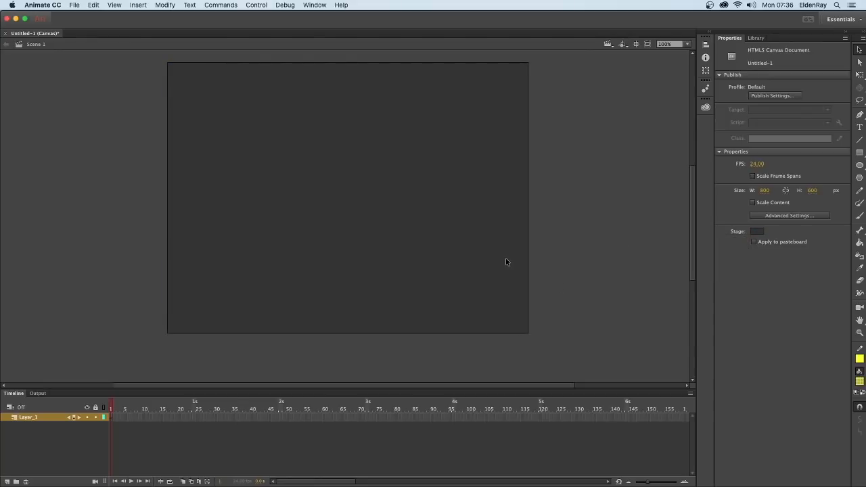
Save the document as 01_workingcopy in Desktop > ANIMATE LESSONS > ANIMATE LESSON 1 > 01Start, in Animate Document (*.fla) format
scroll(508, 255, "up", 2)
scroll(513, 256, "down", 2)
left_click(72, 5)
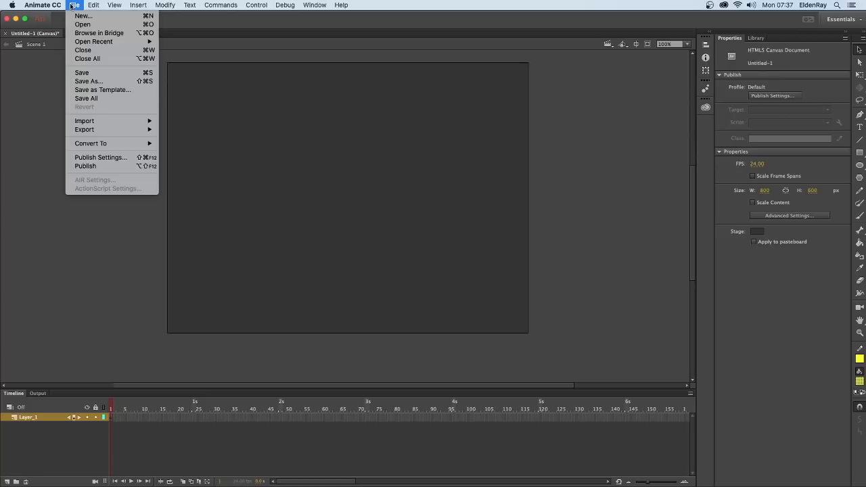
left_click(100, 72)
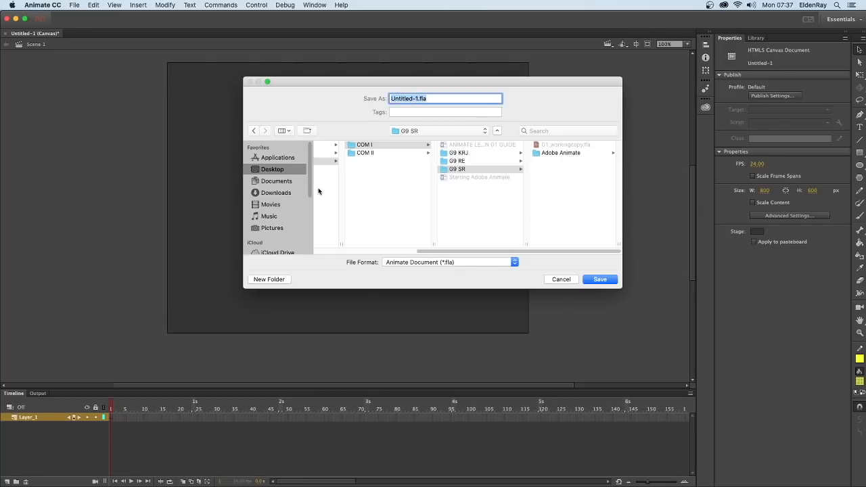
left_click(286, 171)
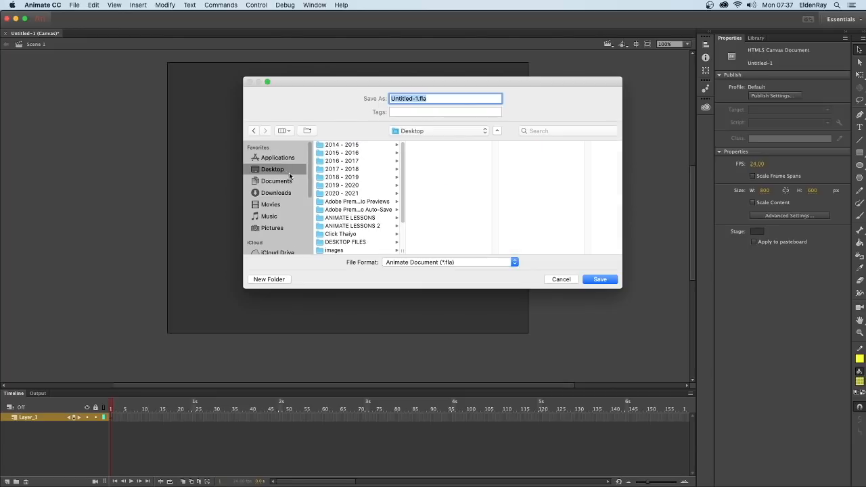
left_click(369, 219)
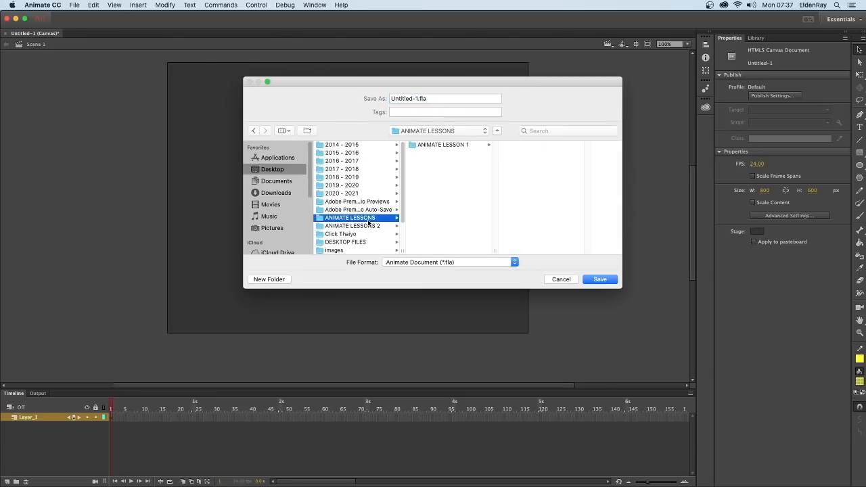
left_click(445, 145)
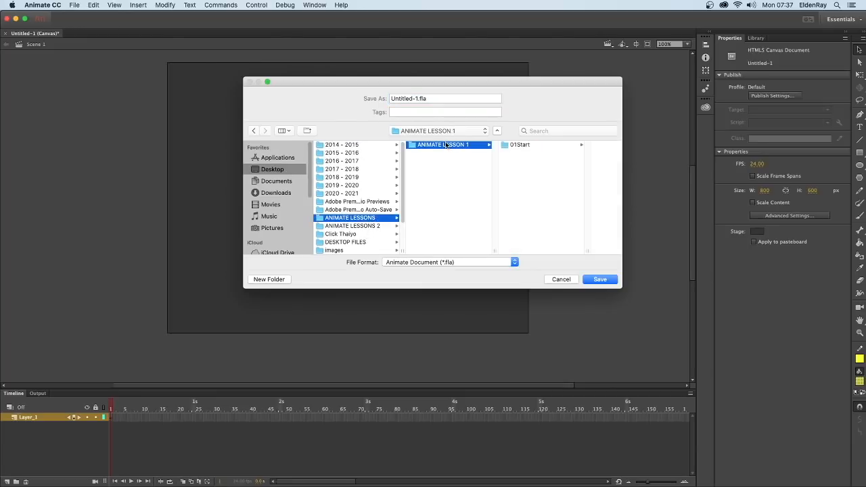
left_click(525, 146)
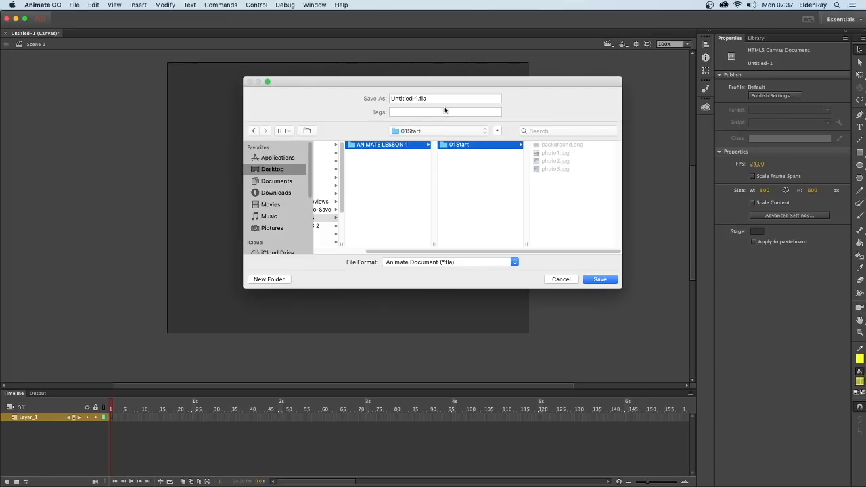
left_click(417, 98)
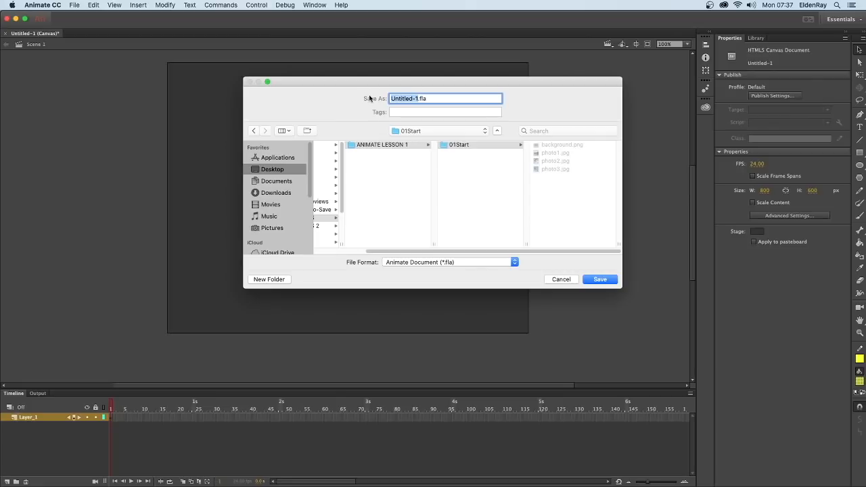
type("01_workingcopy")
left_click(601, 280)
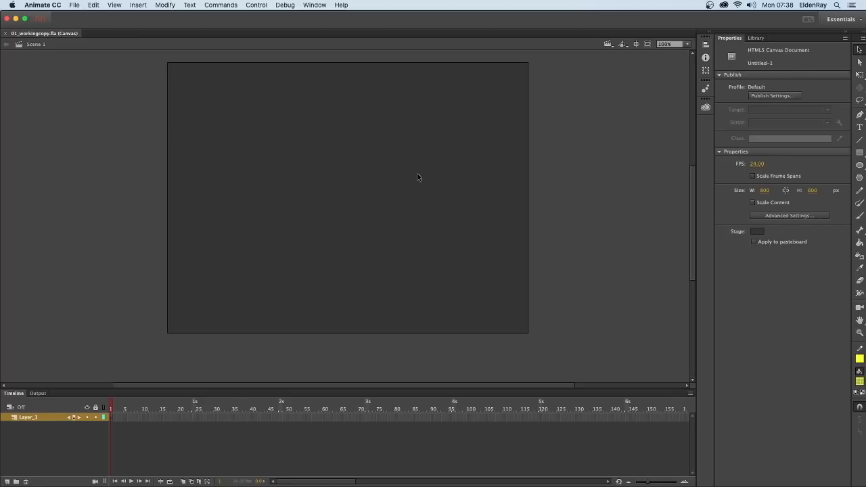
scroll(422, 175, "up", 2)
scroll(426, 177, "down", 2)
scroll(355, 227, "up", 2)
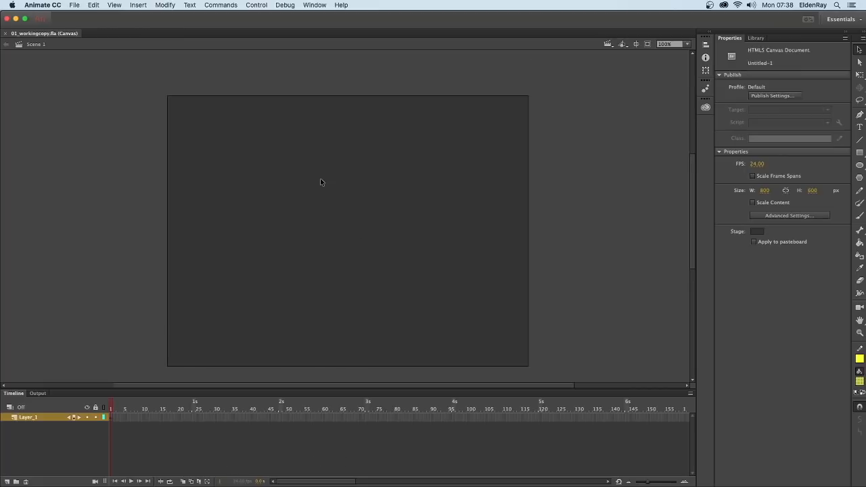
scroll(320, 180, "down", 2)
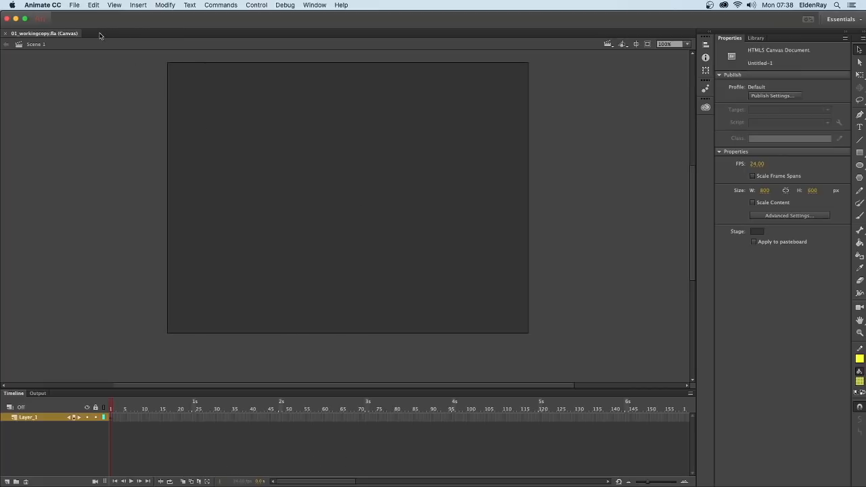
Import background.png, photo1.jpg, photo2.jpg and photo3.jpg from the 01Start folder into the document library
left_click(76, 5)
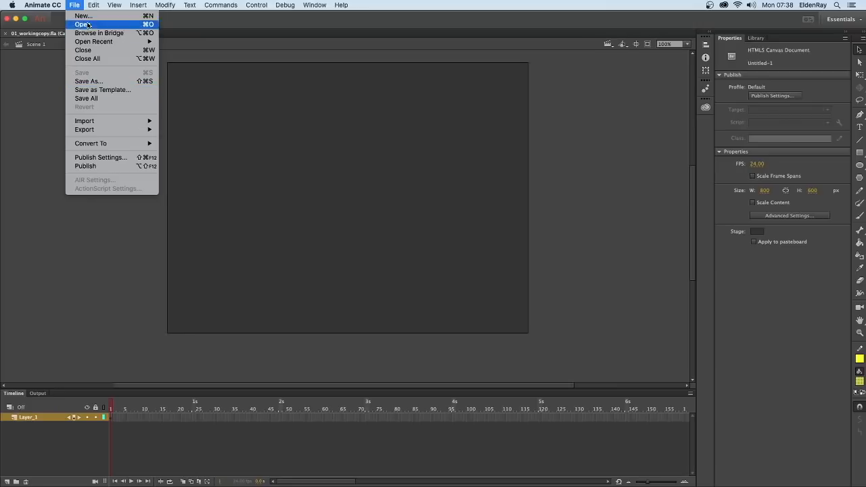
mouse_move(86, 123)
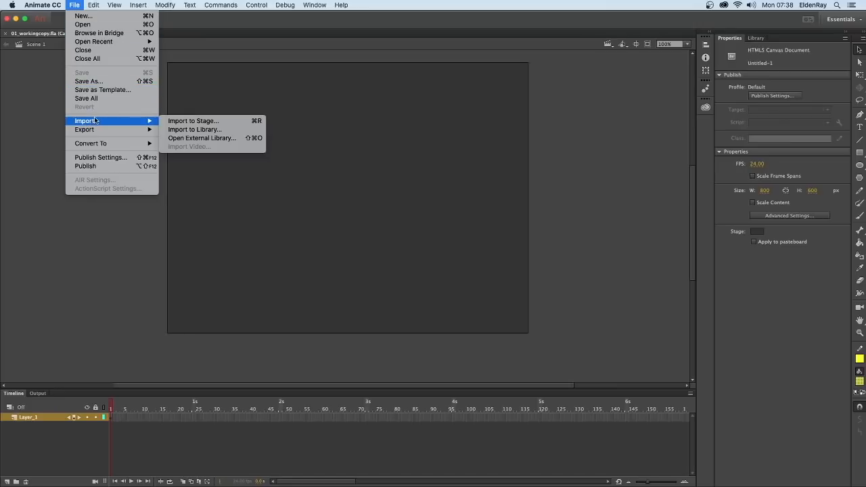
left_click(199, 130)
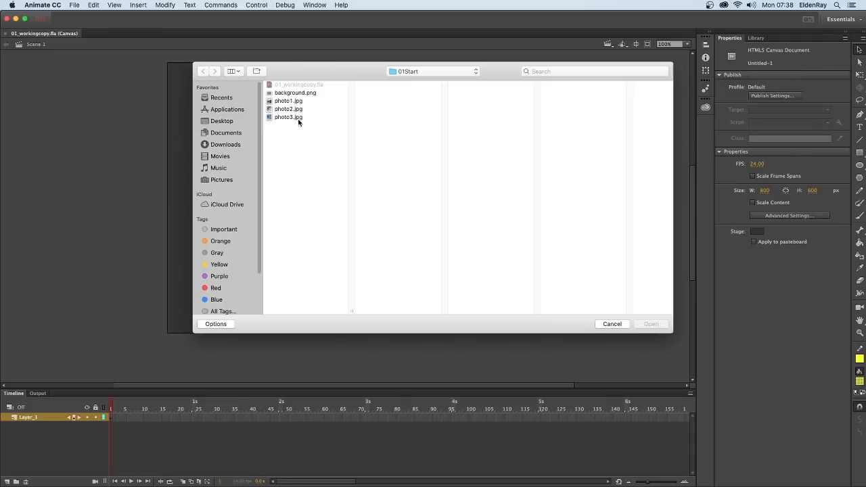
left_click(296, 94)
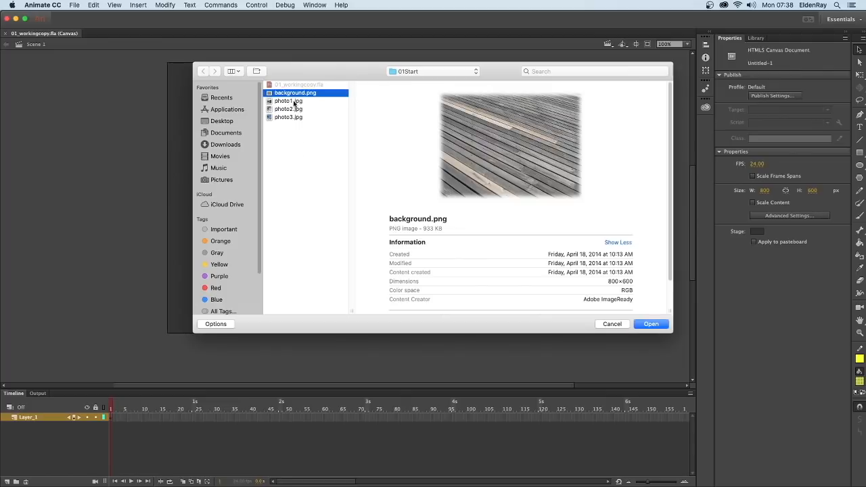
left_click(294, 101)
left_click(297, 109)
left_click(301, 118)
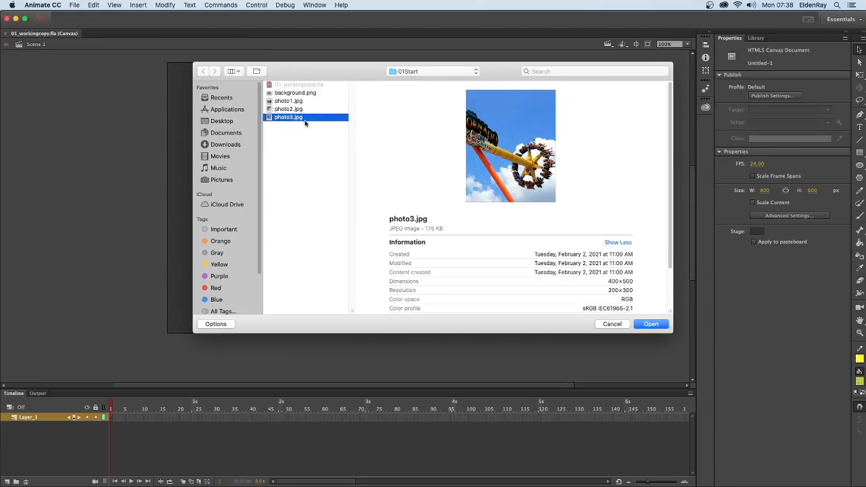
left_click(291, 102, "shift")
left_click(291, 93, "shift")
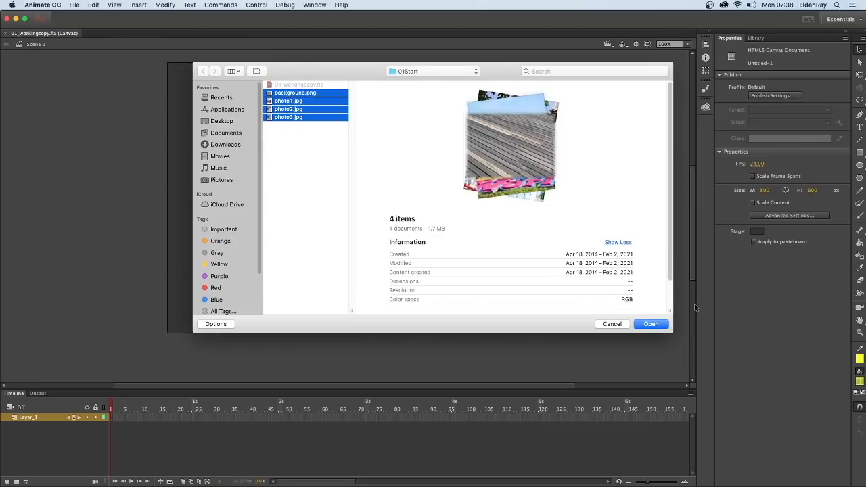
left_click(653, 324)
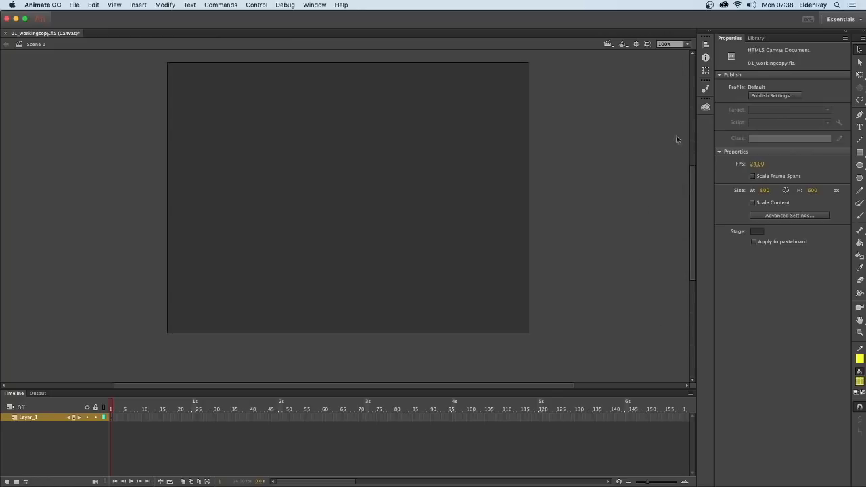
Show the document library, preview background.png, and widen the panel to reveal more item details
left_click(755, 38)
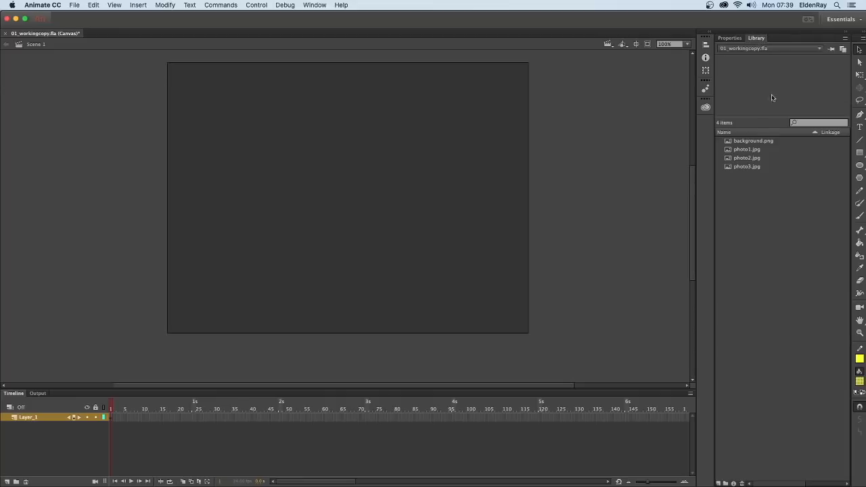
left_click_drag(752, 193, 745, 142)
left_click(745, 196)
left_click(745, 142)
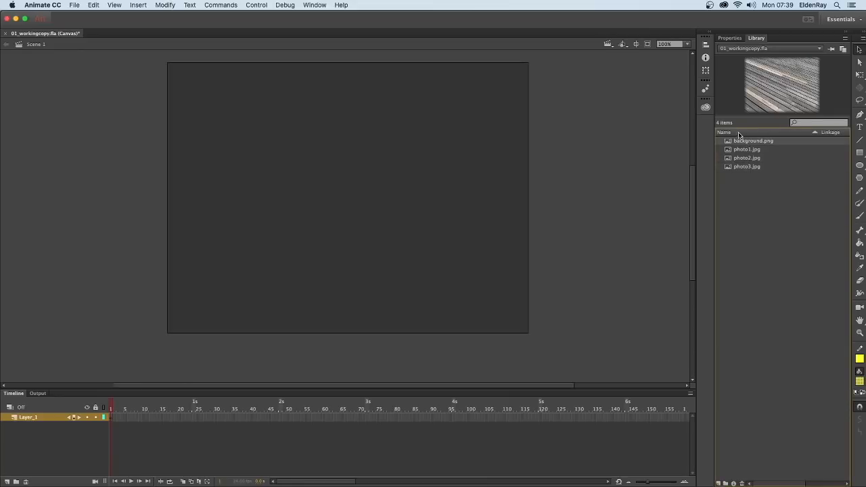
left_click_drag(714, 125, 670, 125)
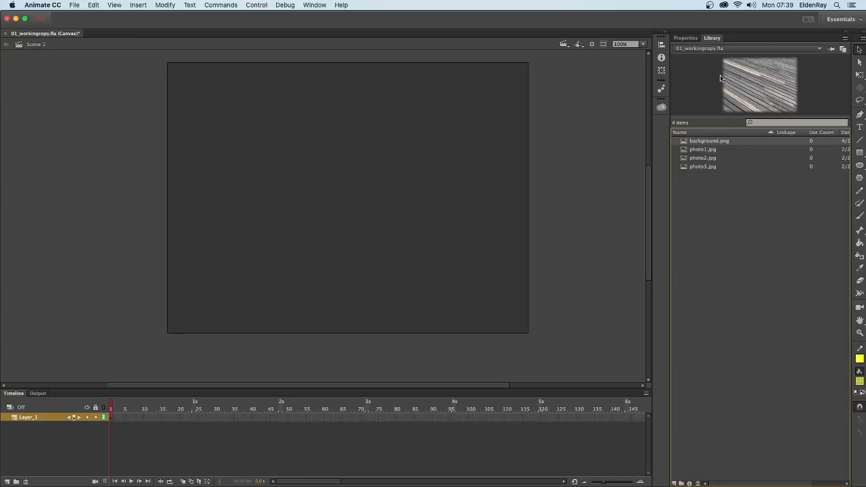
Preview the imported bitmaps in the library and check how they sort by name
left_click(729, 131)
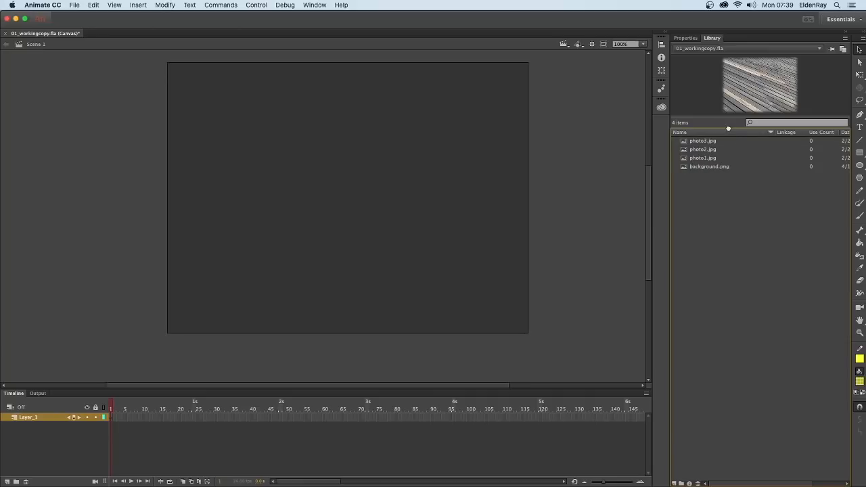
left_click(730, 132)
left_click(704, 142)
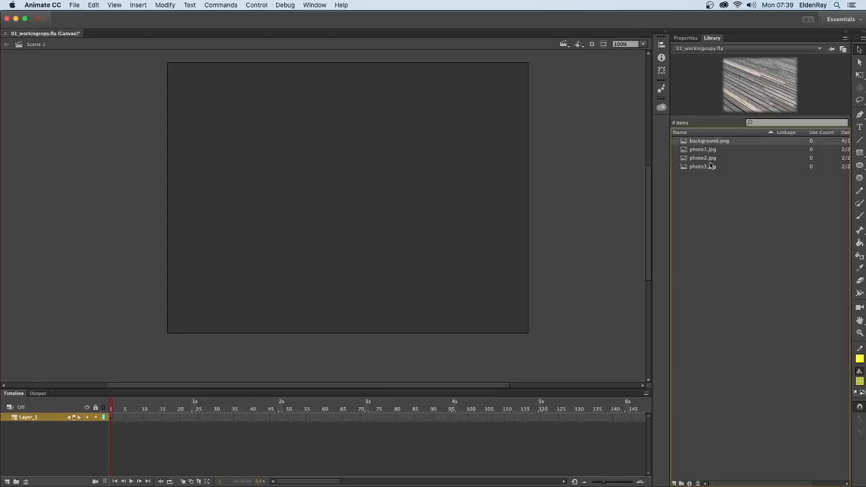
left_click(706, 149)
left_click(702, 158)
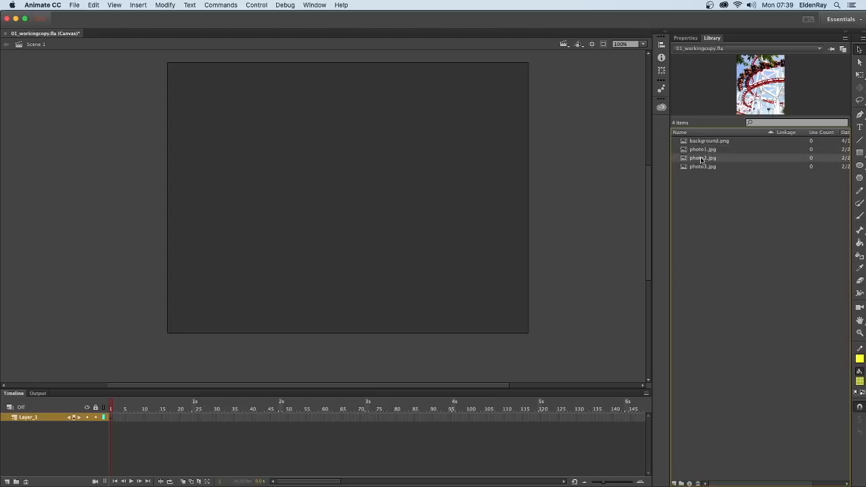
left_click(706, 167)
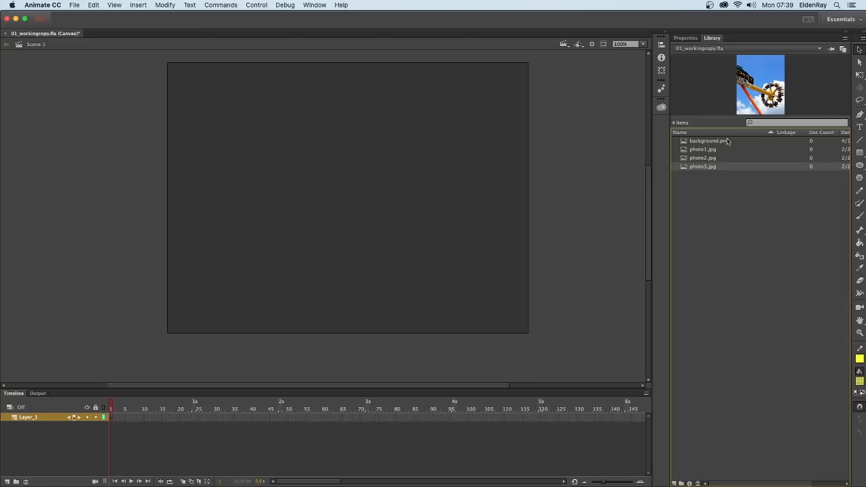
Place background.png from the library on the stage and align it with the stage edges
left_click(707, 142)
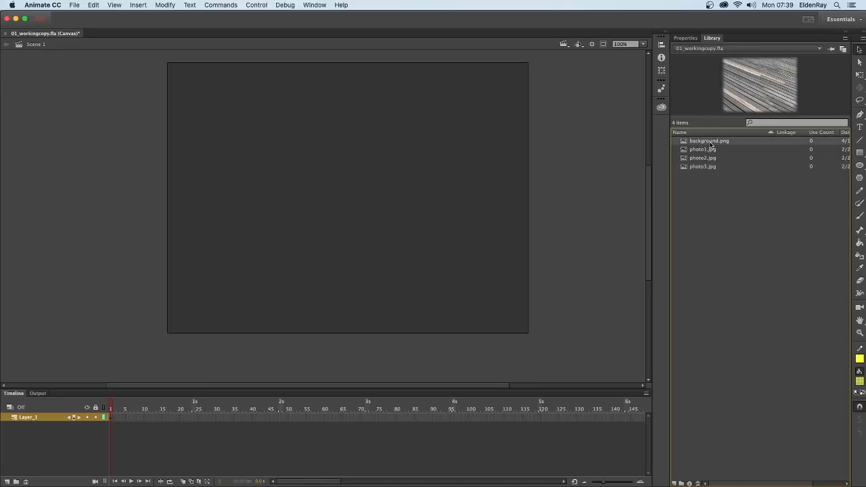
left_click_drag(703, 144, 334, 179)
left_click_drag(277, 145, 291, 166)
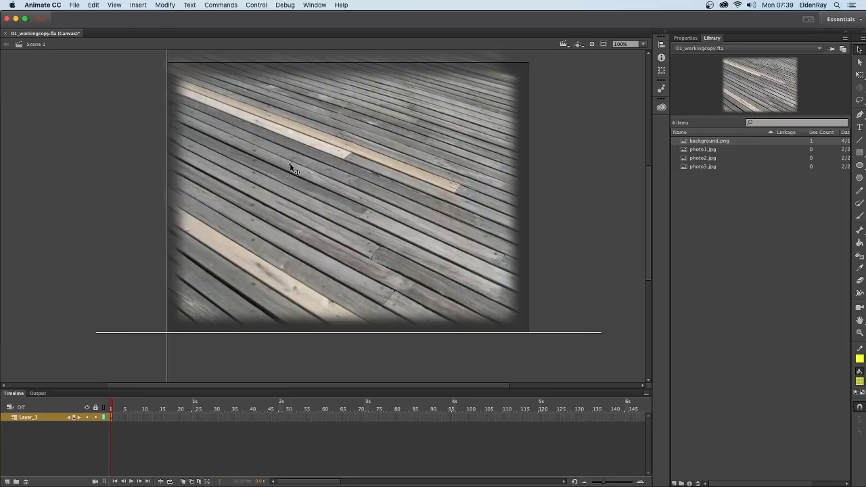
left_click_drag(289, 164, 290, 165)
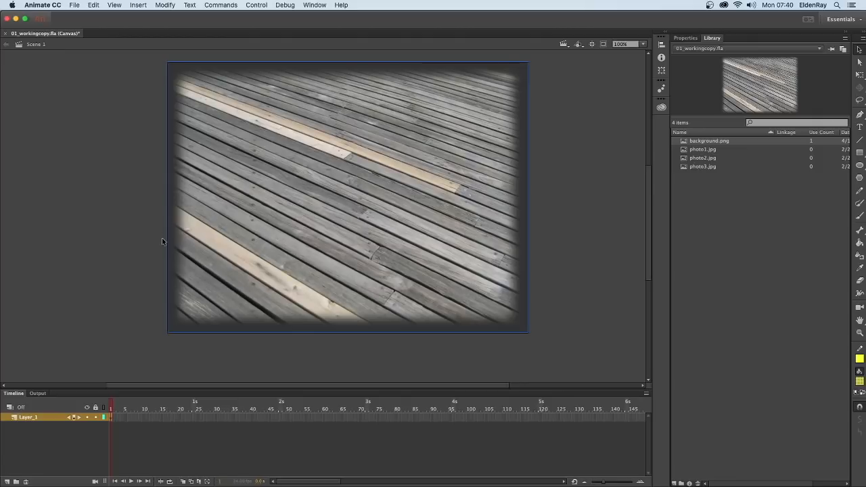
Rename the layer holding the wooden-plank image as Background and lock it
double_click(37, 418)
type("Backgroun")
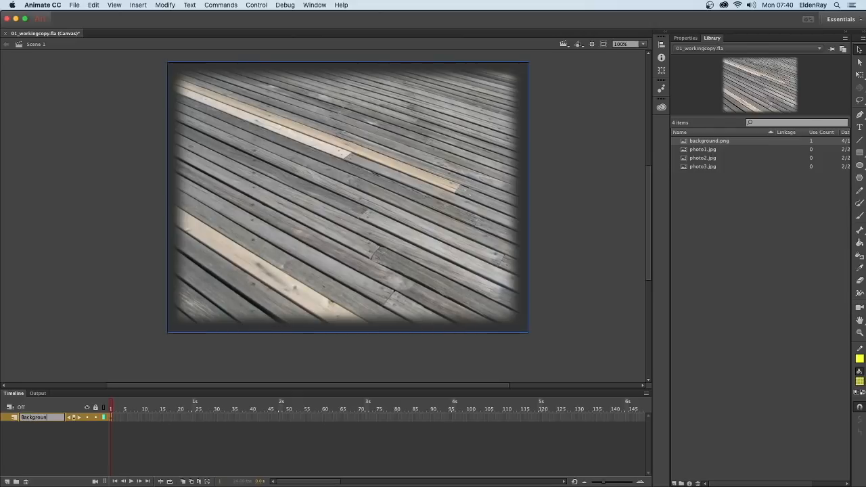
type("d")
key("Return")
left_click(96, 418)
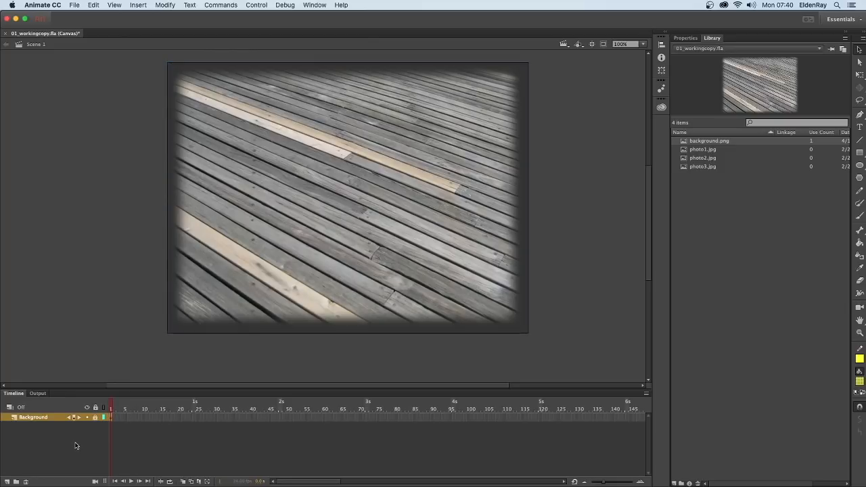
Add a layer named Photo1 above Background and place photo1.jpg on the left half of the stage
left_click(7, 482)
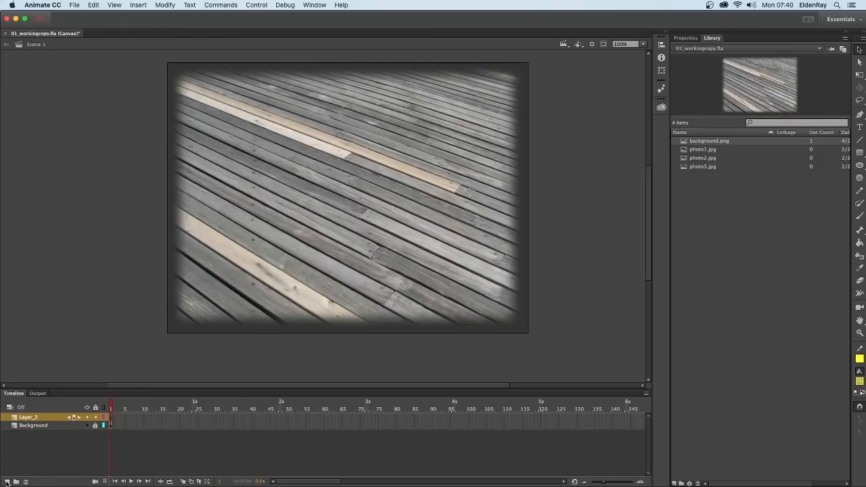
double_click(43, 417)
type("Photo1")
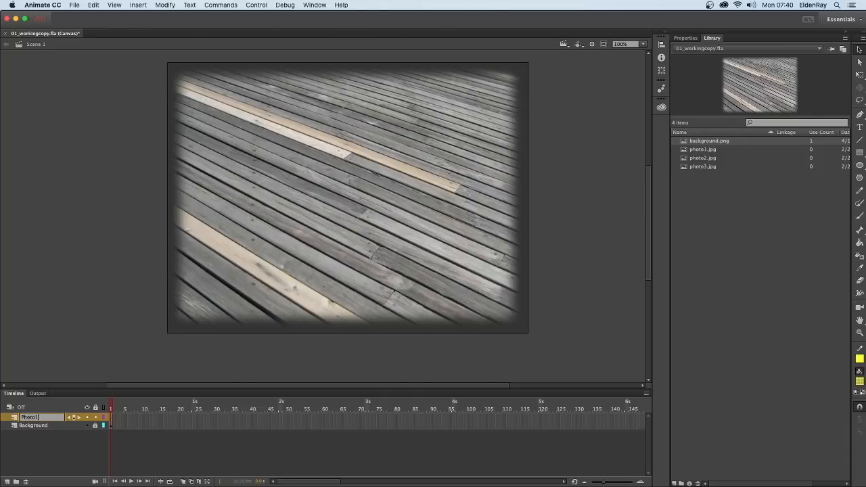
key("Return")
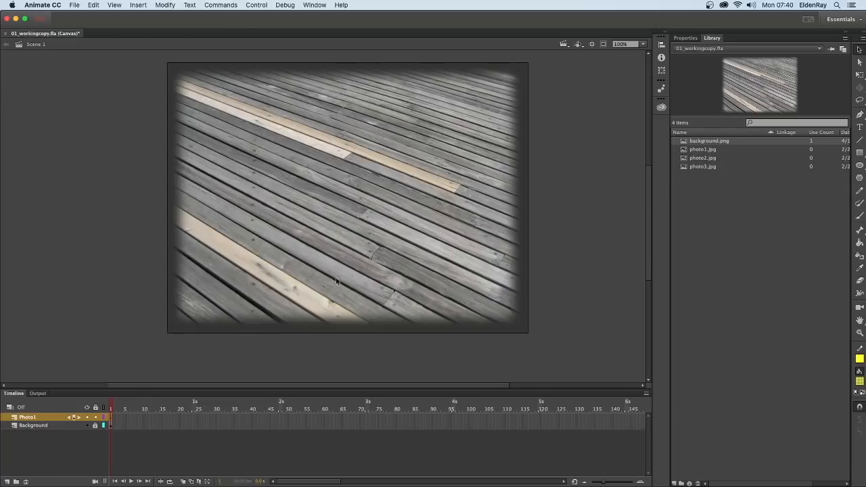
left_click(704, 150)
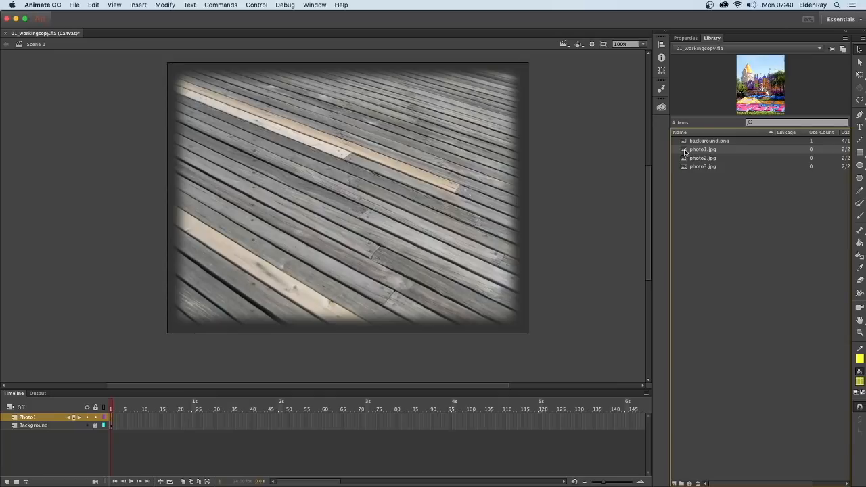
left_click_drag(684, 151, 293, 188)
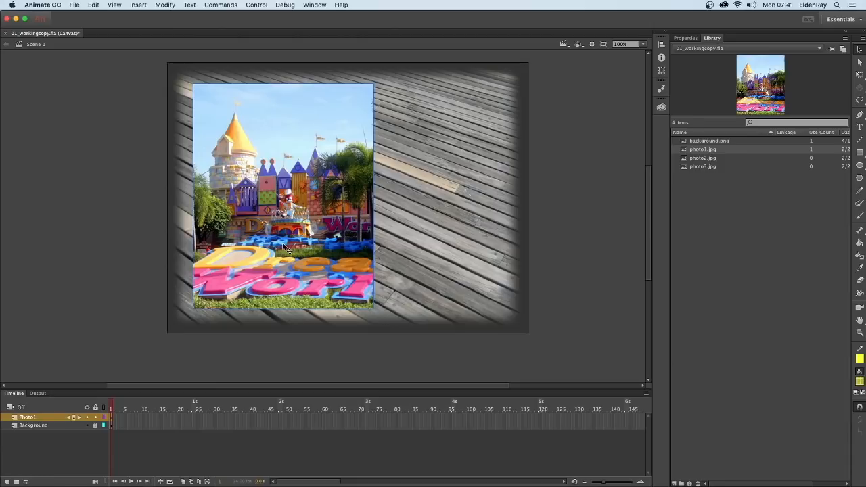
Add another layer above Photo1 and name it Photo2
left_click(7, 482)
double_click(39, 419)
type("Ph")
type("oto")
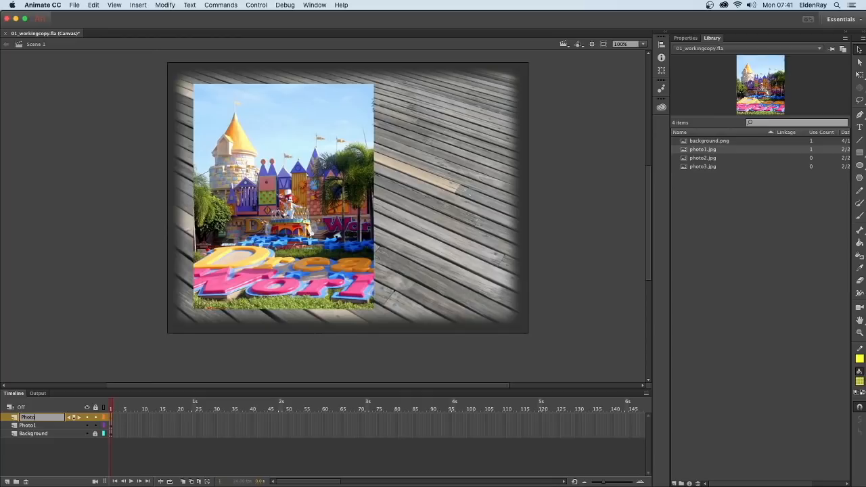
type("2")
key("Return")
Extend the Background layer by inserting a frame at the 2-second mark, and check its first and last frames
mouse_move(615, 482)
left_mouse_down()
mouse_move(598, 482)
mouse_move(608, 482)
left_mouse_up()
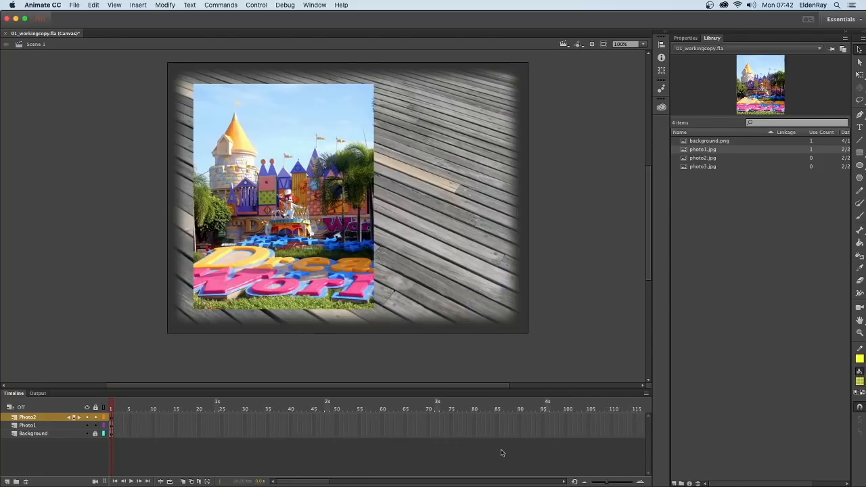
left_click(335, 433)
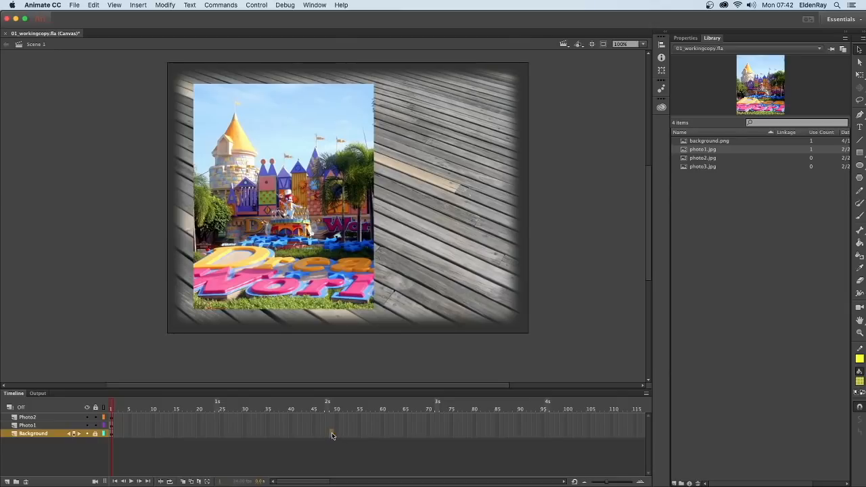
left_click(331, 433)
right_click(327, 435)
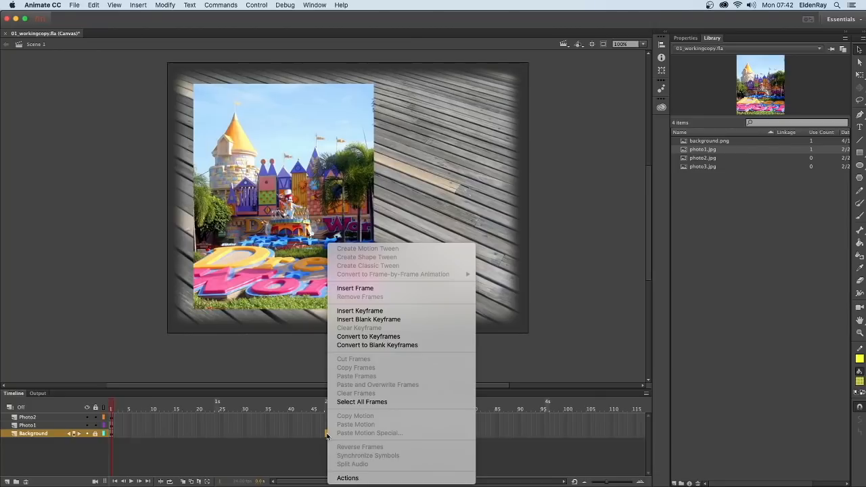
left_click(379, 287)
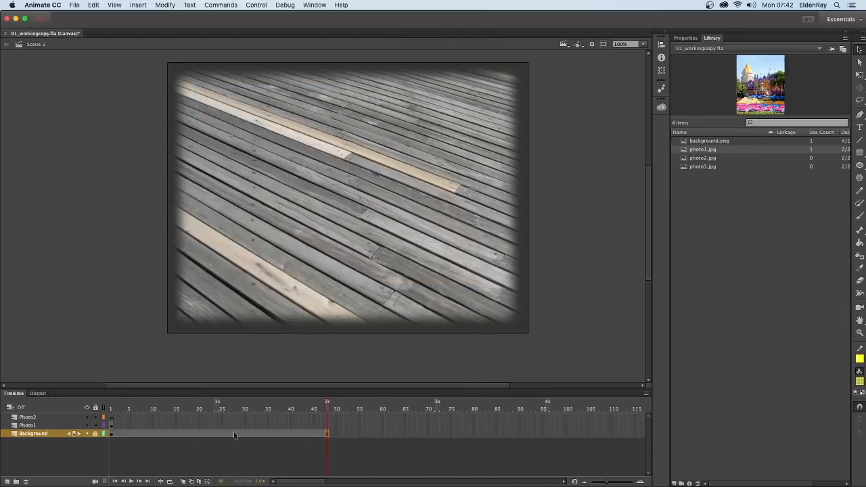
left_click(113, 434)
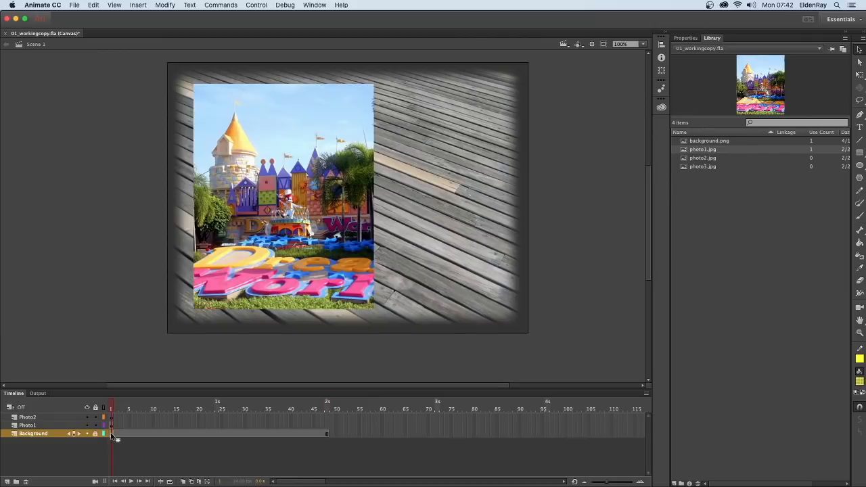
left_click(327, 436)
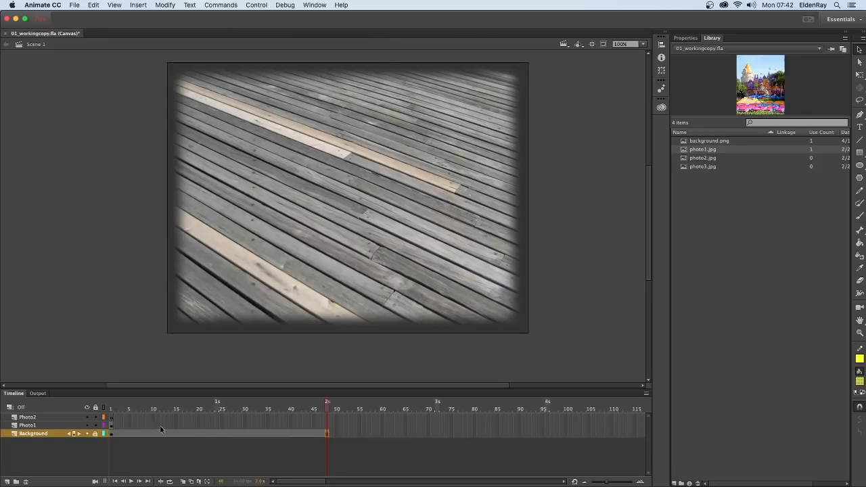
Extend the Photo1 layer by inserting a frame at the 2-second mark, and make Photo2 the active layer
left_click(326, 425)
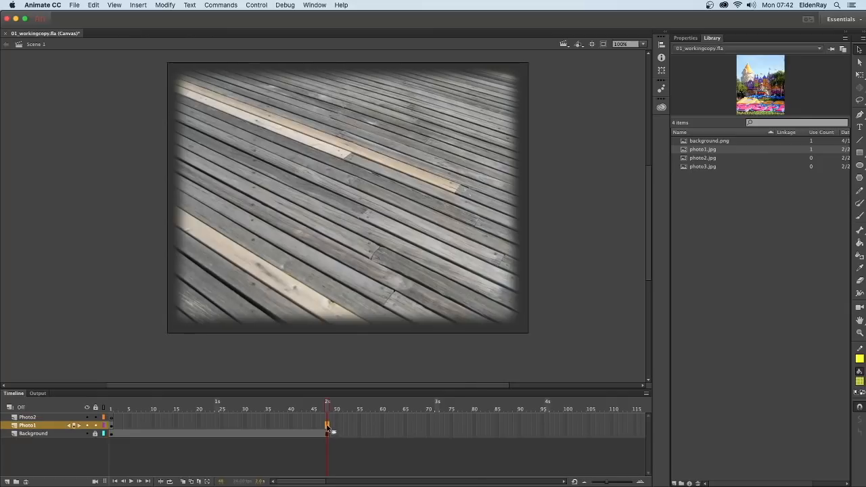
right_click(327, 426)
left_click(396, 291)
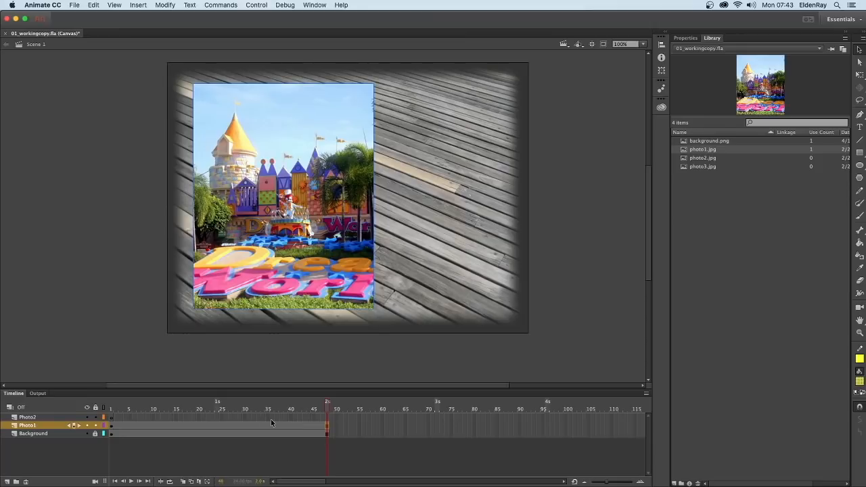
left_click_drag(112, 430, 330, 437)
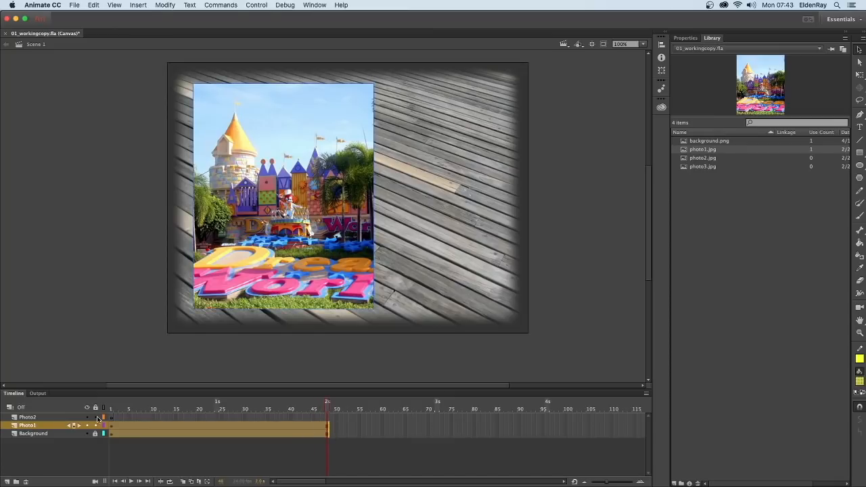
left_click(57, 417)
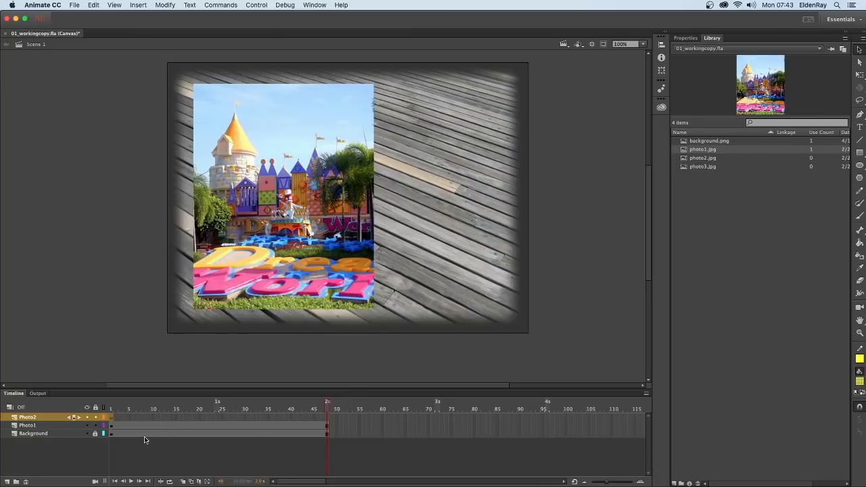
Insert a keyframe on the Photo2 layer at the 1-second mark
left_click(217, 417)
right_click(217, 415)
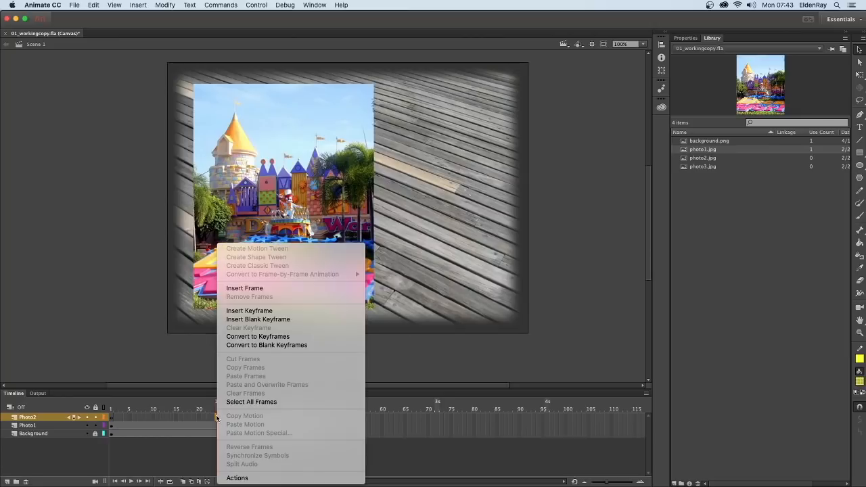
left_click(268, 311)
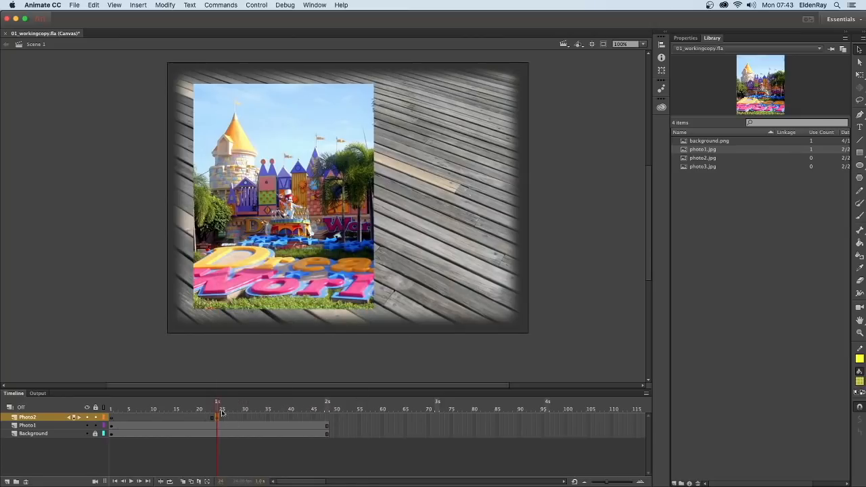
Place photo2.jpg from the library on the stage at Photo2's 1-second keyframe, overlapping the castle photo slightly to its right
left_click_drag(217, 404, 230, 405)
left_click(226, 404)
left_click_drag(227, 405, 217, 404)
left_click(701, 159)
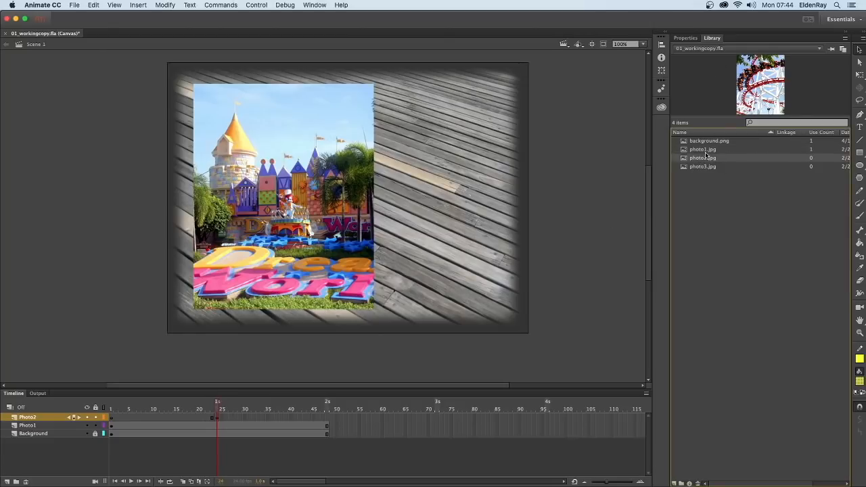
left_click_drag(707, 160, 312, 179)
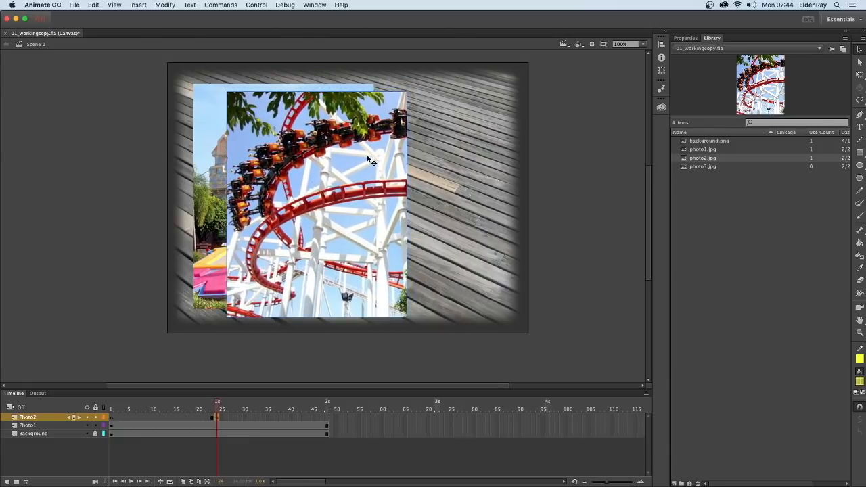
Compare the stage at Photo2's 1-second keyframe with the frames just after it
left_click(221, 409)
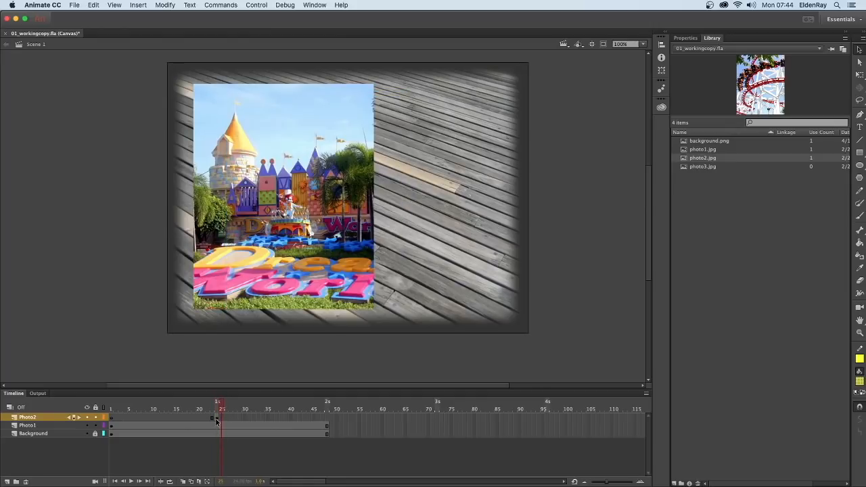
left_click(217, 421)
left_click(230, 404)
left_click_drag(230, 406, 217, 408)
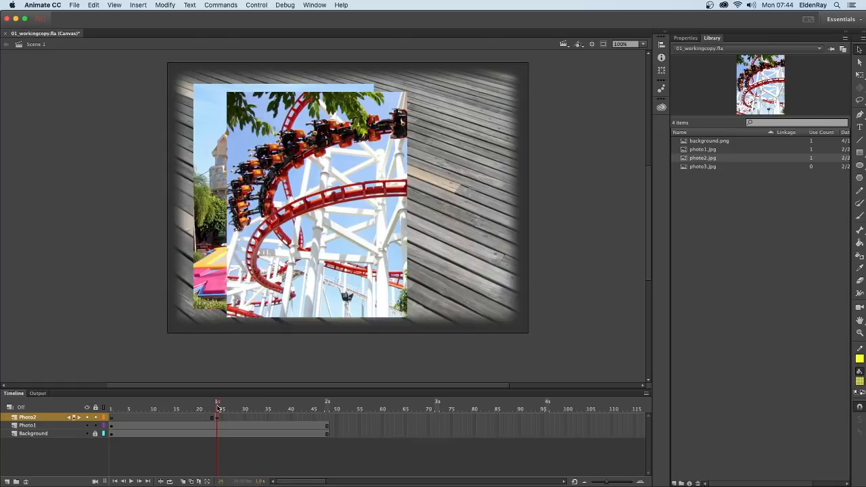
Extend the Photo2 layer by inserting a frame at the 2-second mark
left_click(326, 419)
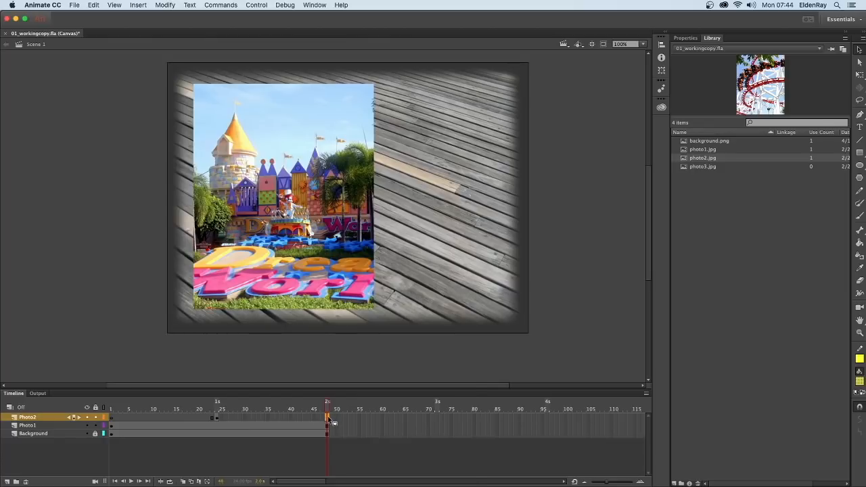
right_click(330, 419)
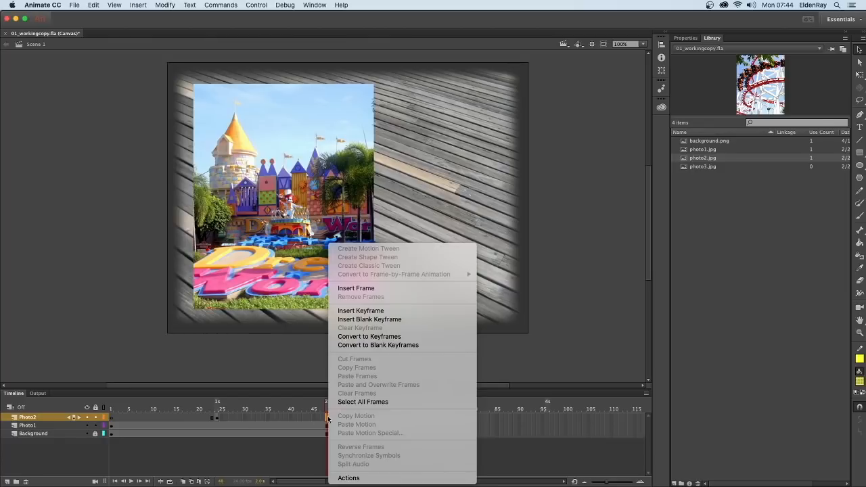
left_click(368, 288)
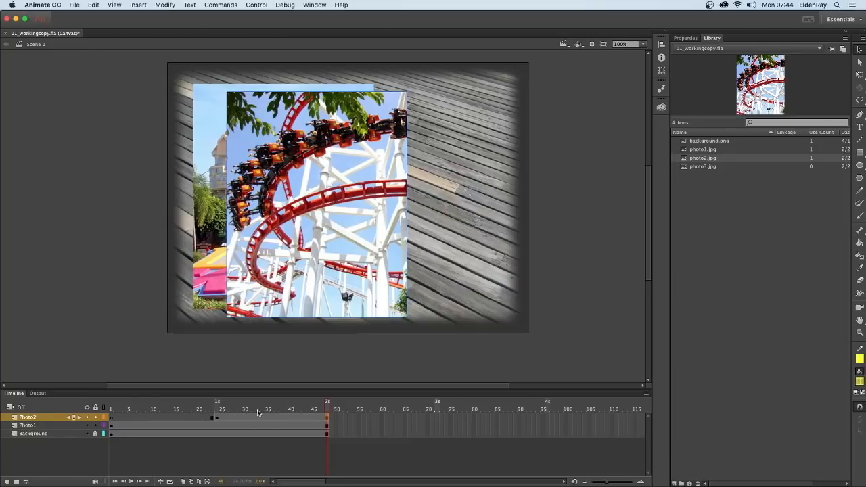
Check both ends of Photo2's photo span, play the animation from frame 1, and examine the frame just before the 1-second keyframe
left_click(217, 418)
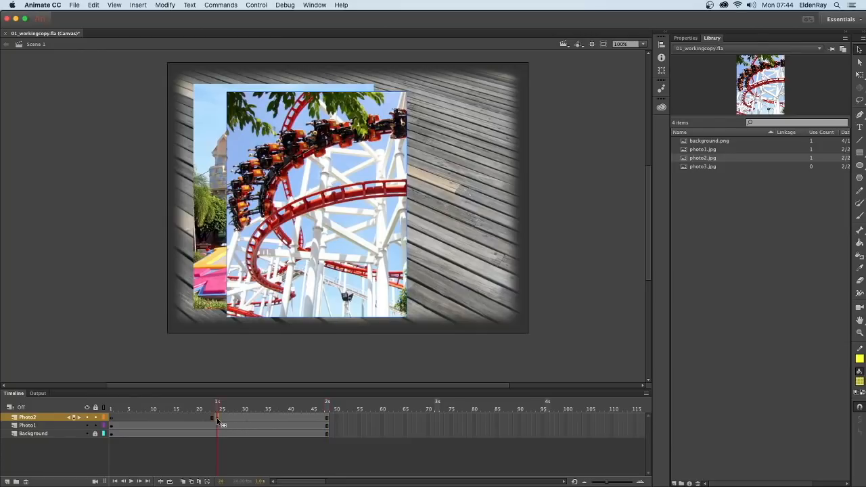
left_click(326, 418)
left_click_drag(329, 404, 111, 403)
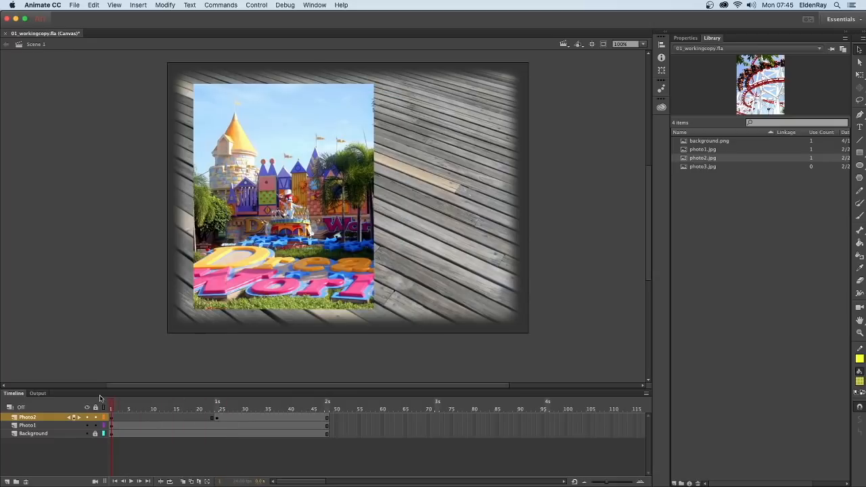
left_click(131, 481)
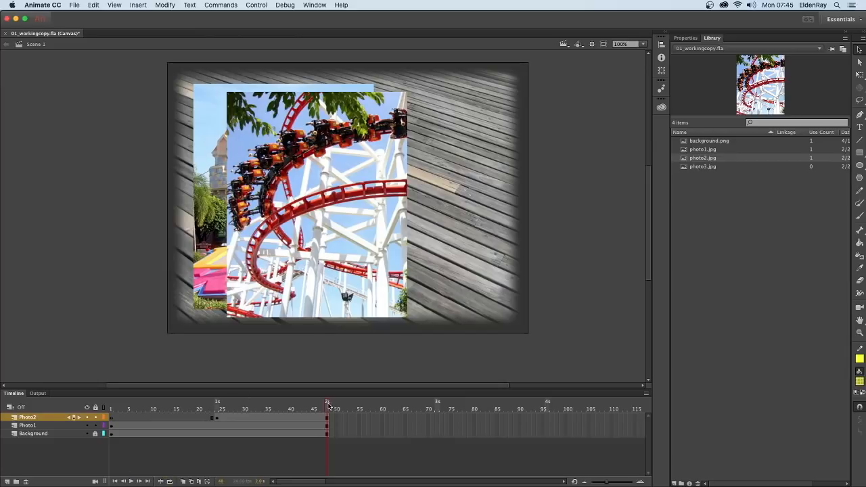
left_click_drag(329, 404, 214, 401)
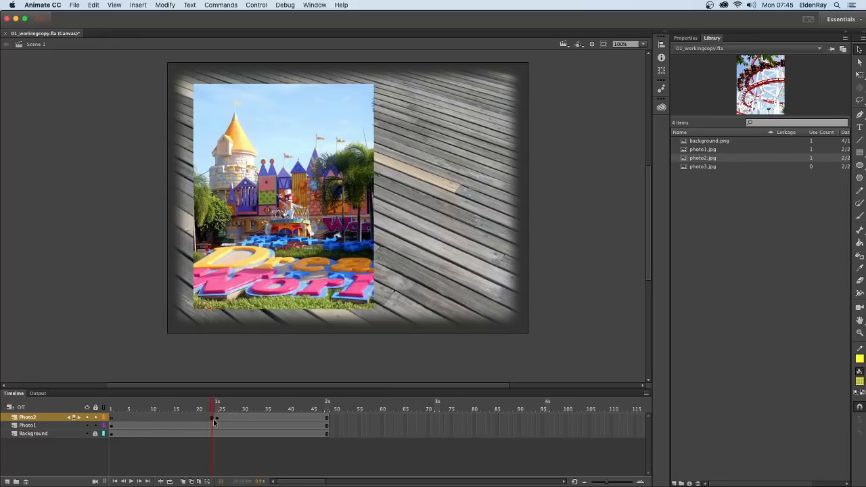
Move Photo2's keyframe from the 1-second mark back to frame 12 and save the document
left_click(218, 419)
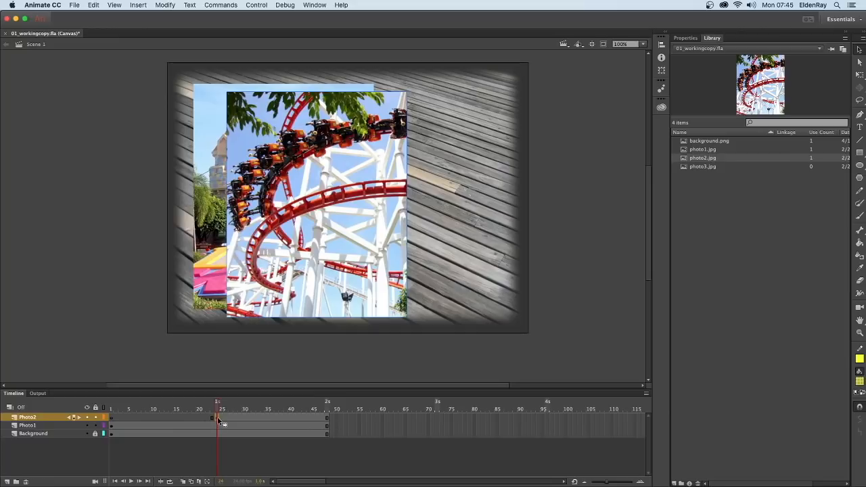
left_click_drag(218, 418, 218, 417)
left_click_drag(167, 418, 162, 417)
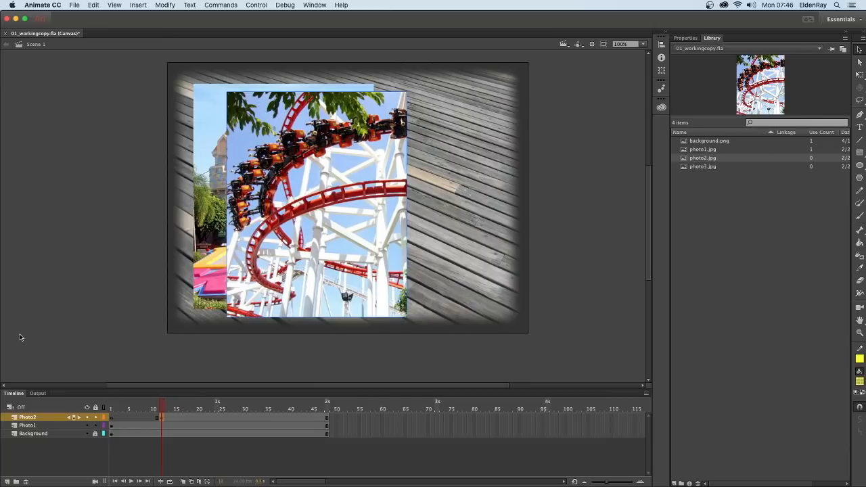
left_click(74, 6)
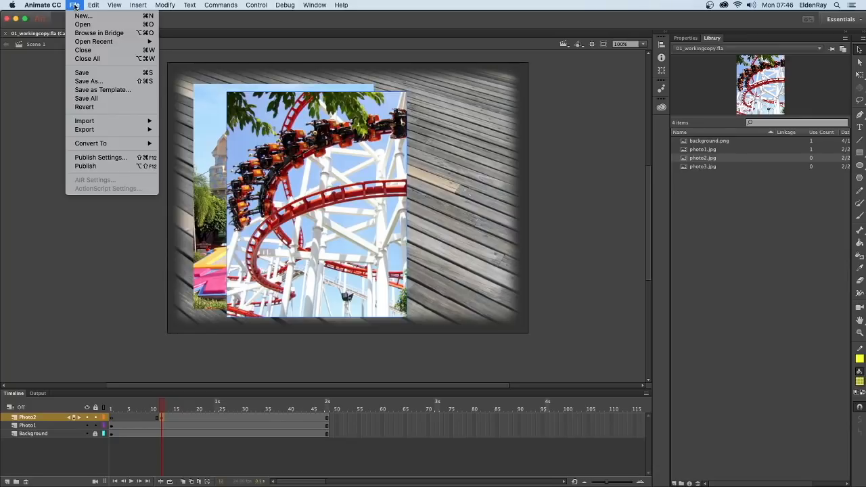
left_click(101, 71)
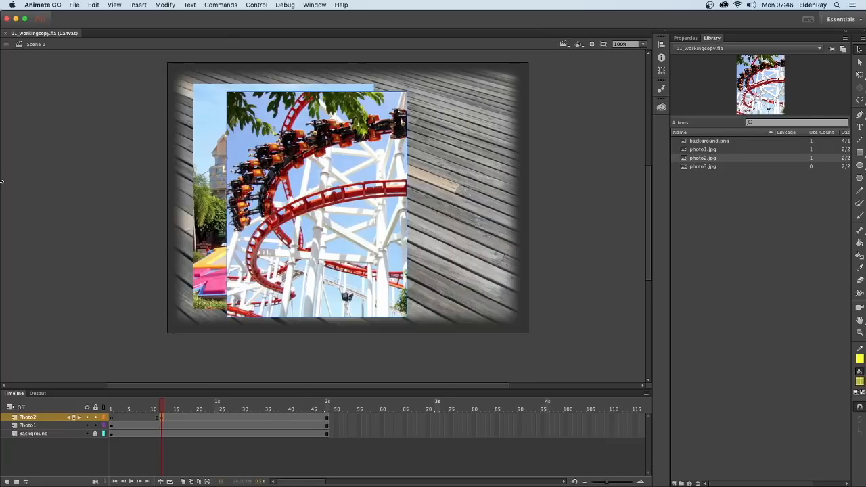
Add a new layer above Photo2 and name it Photo3
left_click(8, 482)
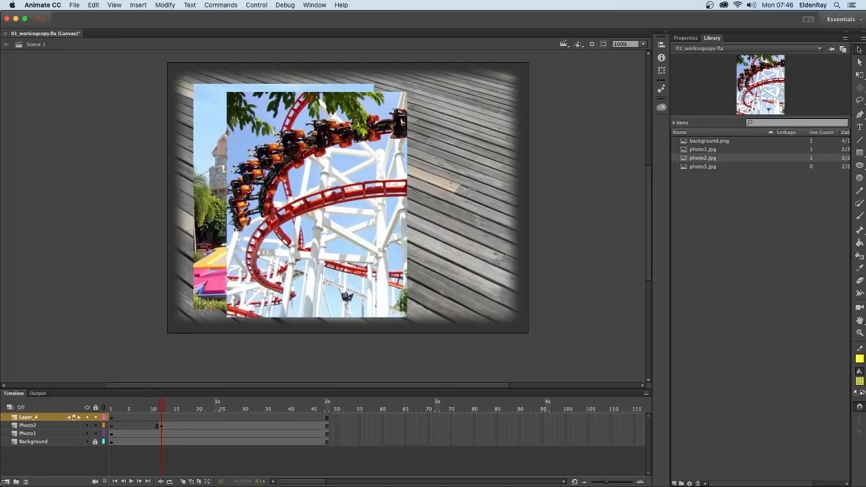
double_click(39, 418)
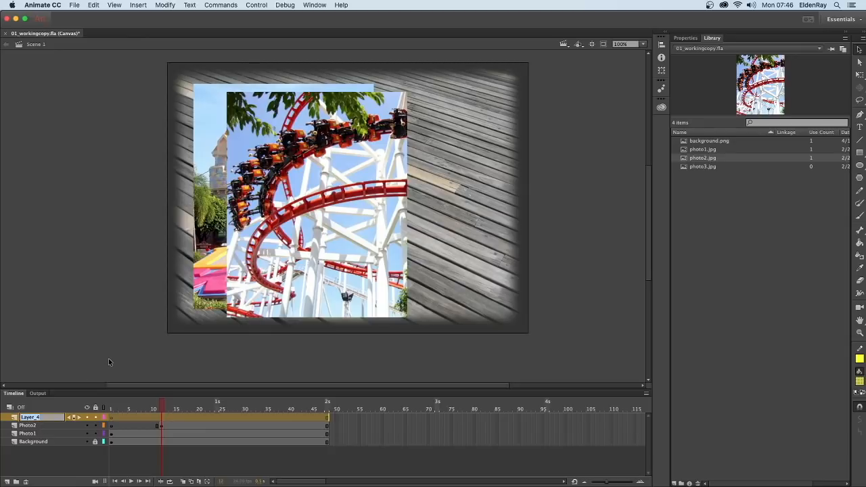
type("Photo3")
key("Return")
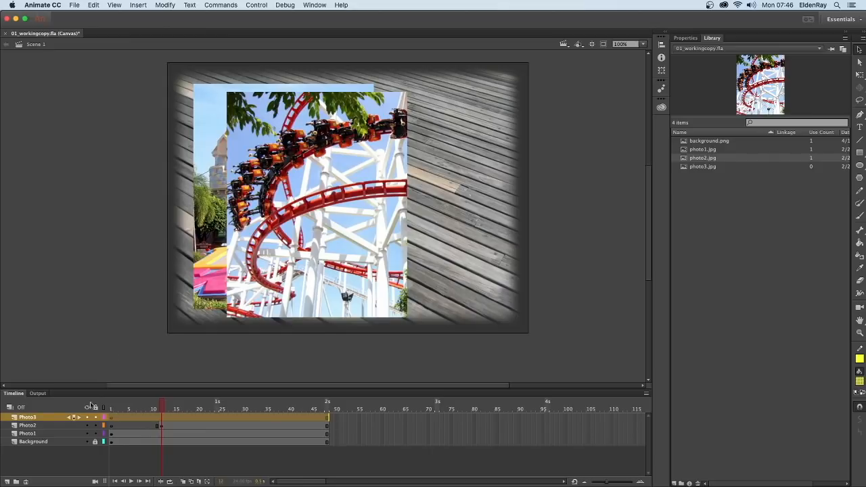
Insert a keyframe on the Photo3 layer at the 1-second mark
left_click(217, 420)
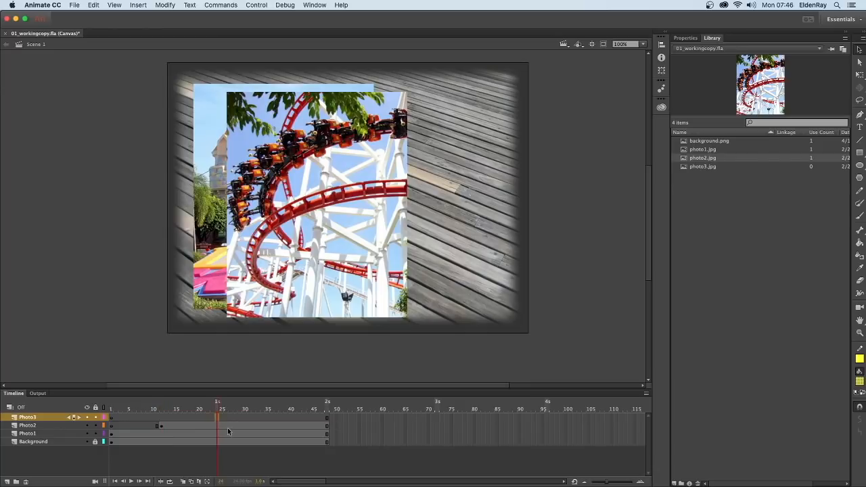
right_click(219, 419)
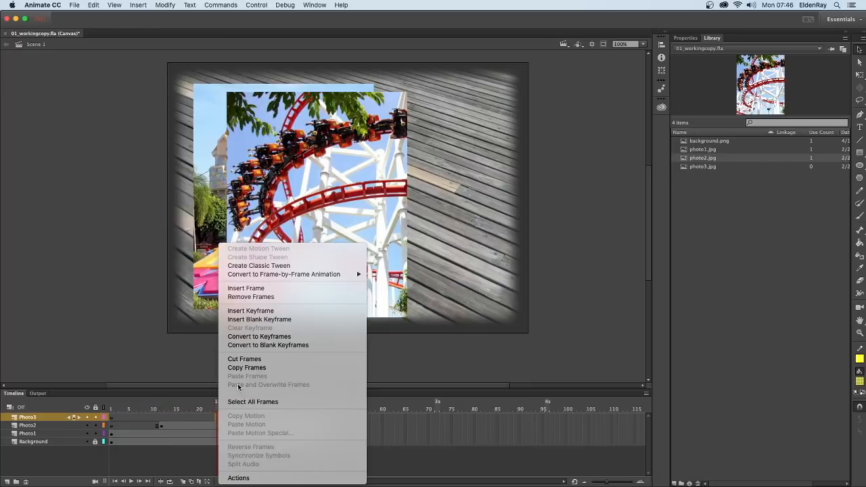
left_click(269, 311)
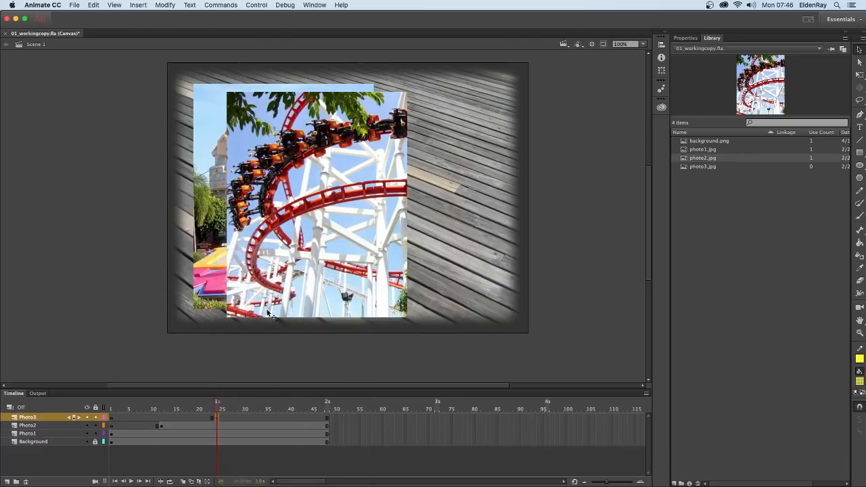
Place photo3.jpg on the stage at Photo3's 1-second keyframe and shift it right and down to overlap the roller coaster photo
mouse_move(217, 404)
left_mouse_down()
mouse_move(235, 405)
mouse_move(218, 405)
left_mouse_up()
left_click(702, 167)
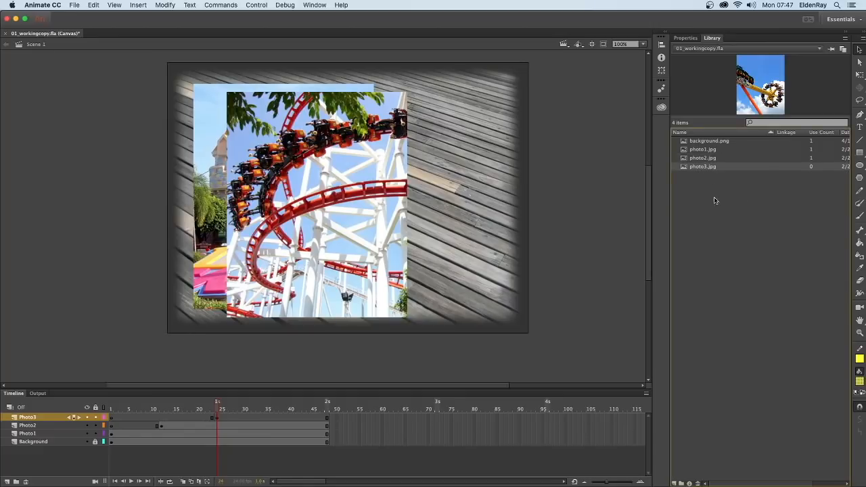
left_click_drag(702, 167, 332, 165)
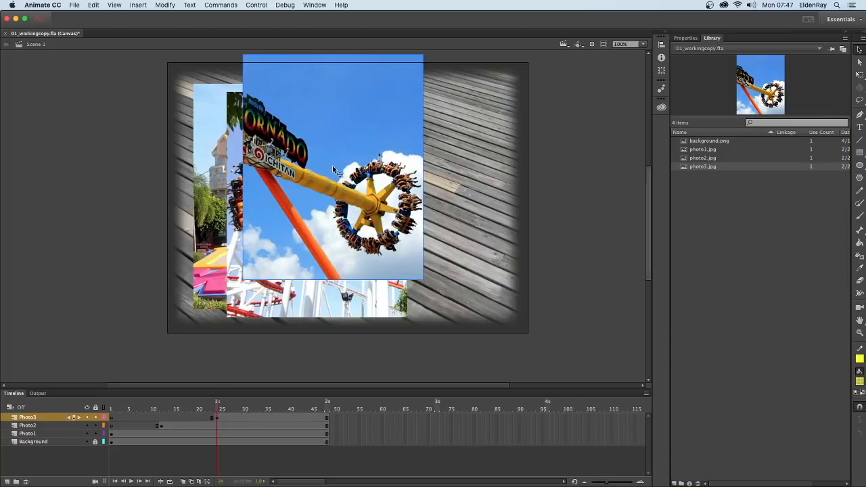
left_click_drag(332, 127, 350, 135)
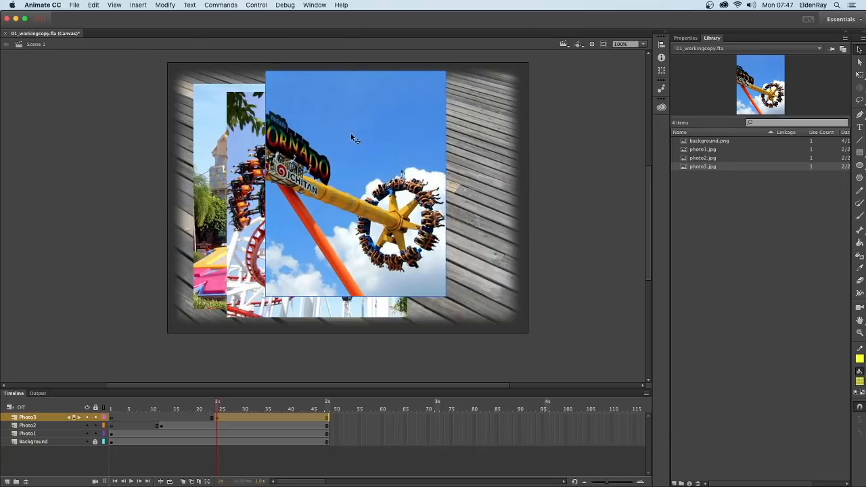
Check the stage before, at and after Photo3's 1-second keyframe, up to the 2-second mark
left_click(336, 426)
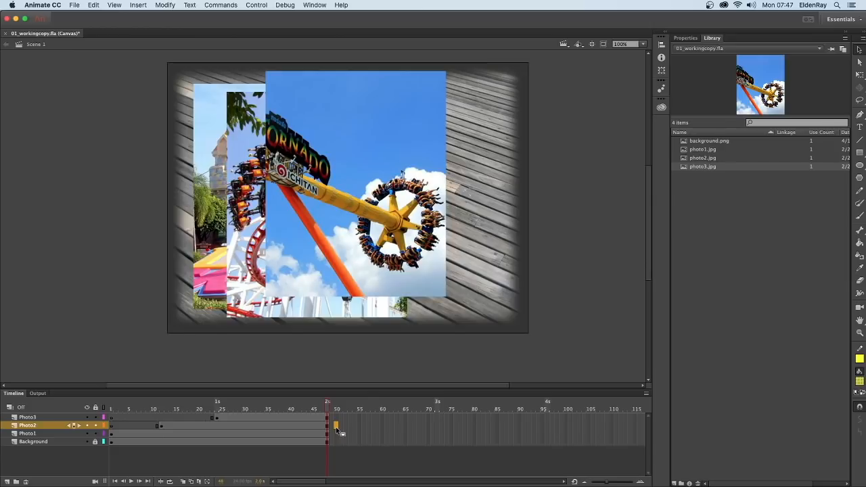
left_click(218, 415)
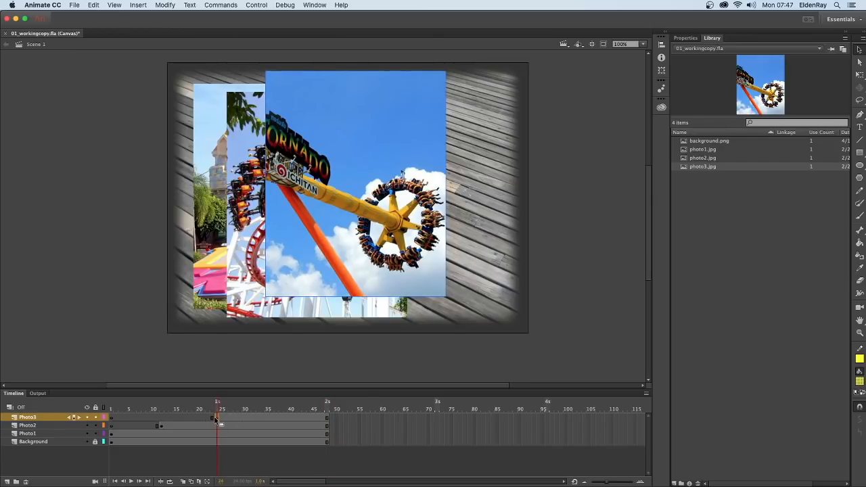
left_click(197, 416)
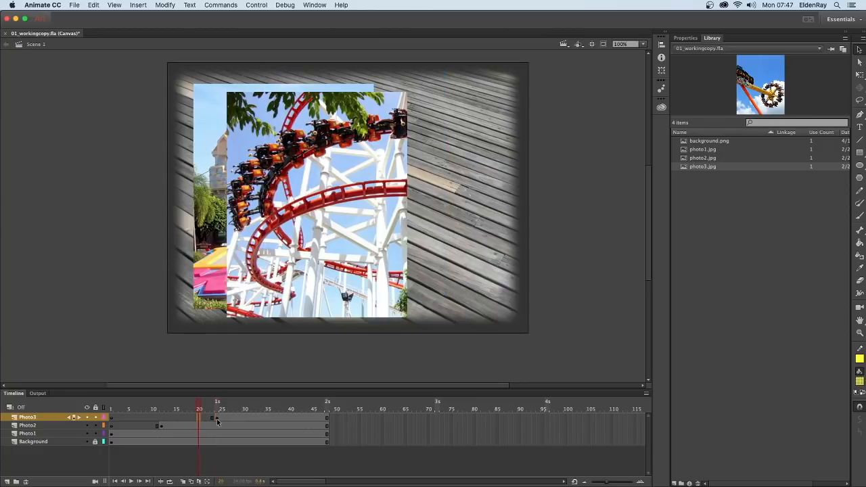
left_click_drag(218, 417, 326, 418)
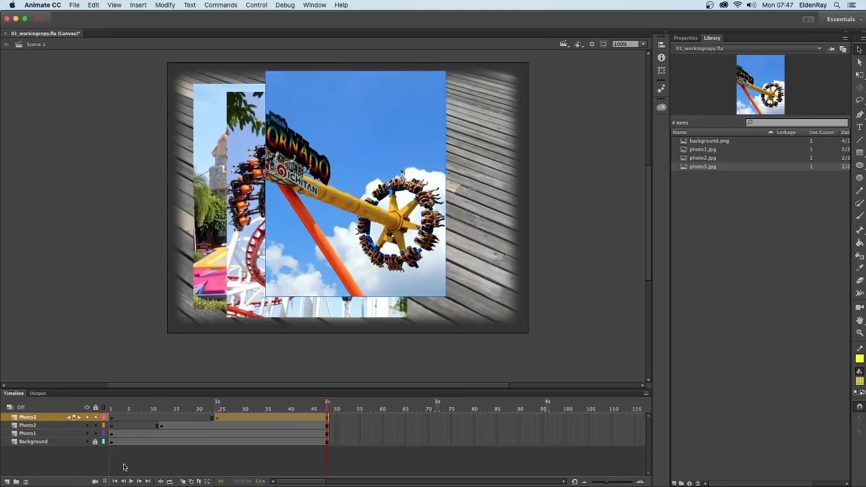
Create a layer folder above Photo3 and name it Photos
left_click(19, 465)
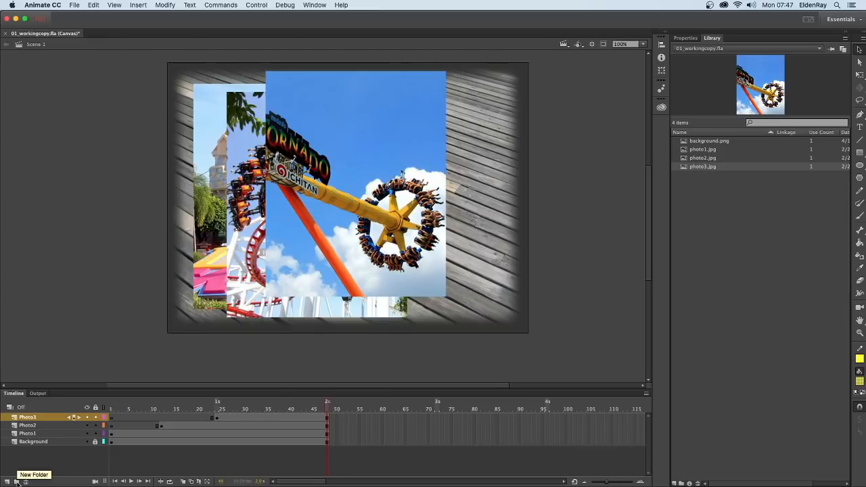
left_click(17, 481)
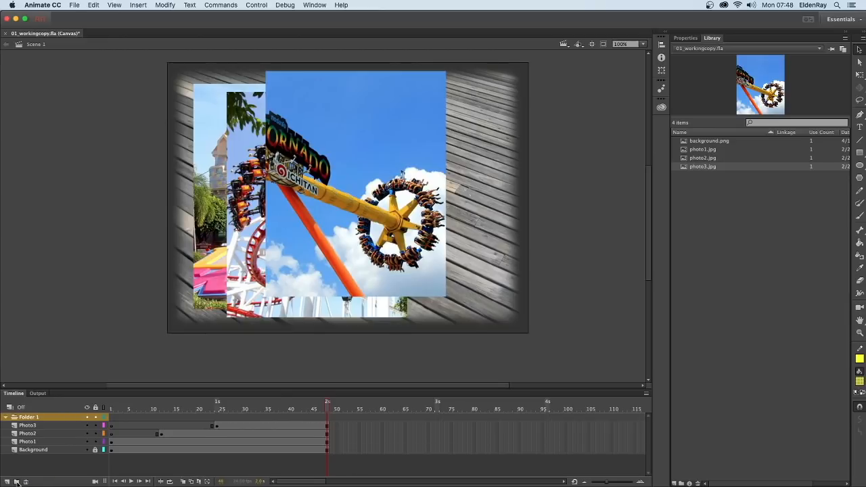
double_click(30, 417)
type("Photo")
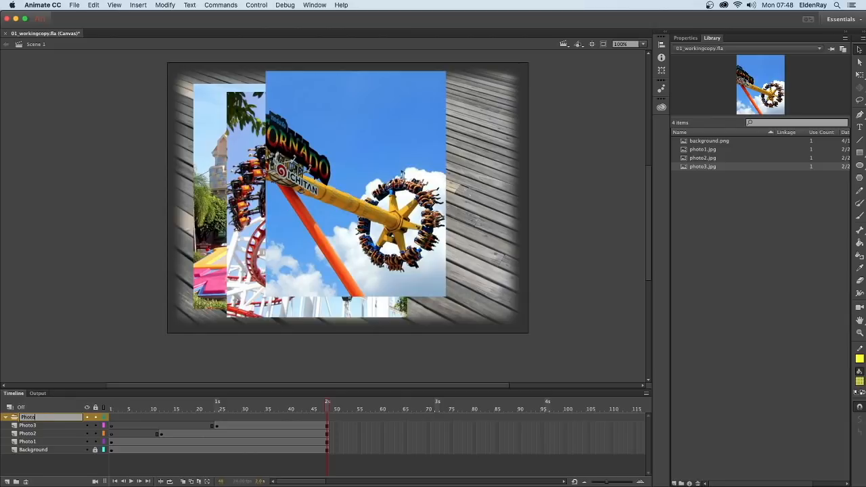
type("s")
key("Return")
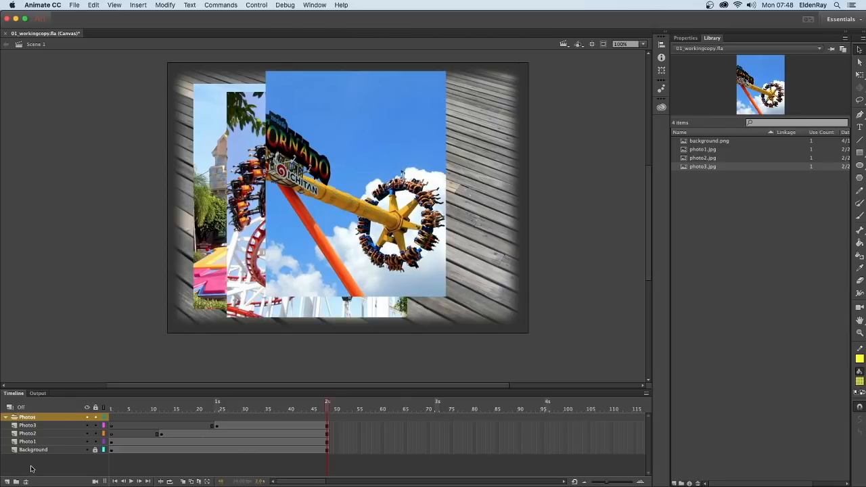
Move the Photo3, Photo2, Photo1 and Background layers into the Photos folder, and check the grouping by collapsing and expanding the folder
left_click(32, 426)
left_click(37, 435, "shift")
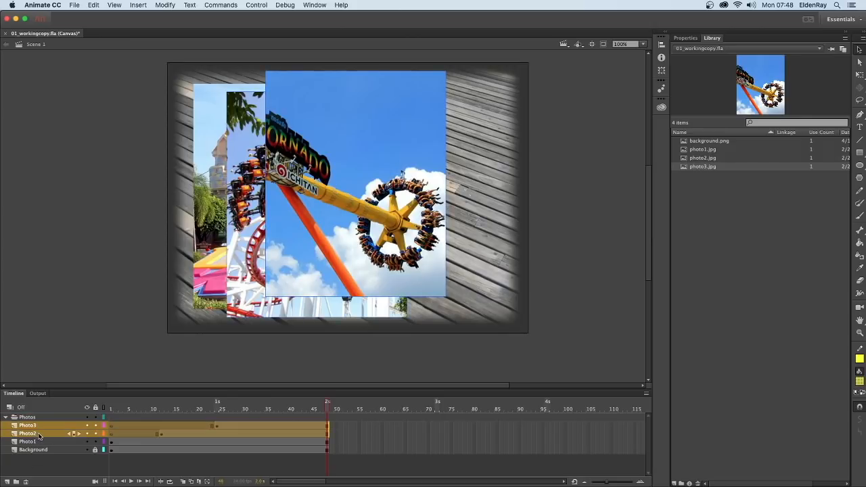
left_click(36, 443, "shift")
left_click(37, 451, "shift")
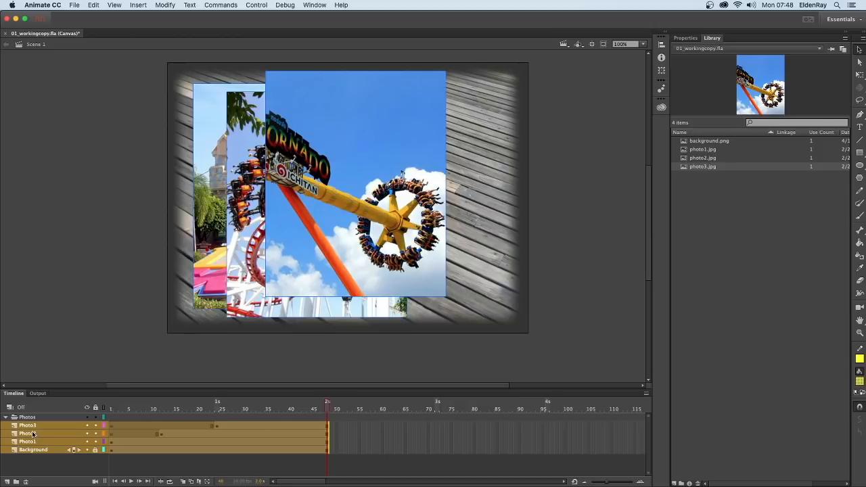
left_click_drag(29, 426, 29, 418)
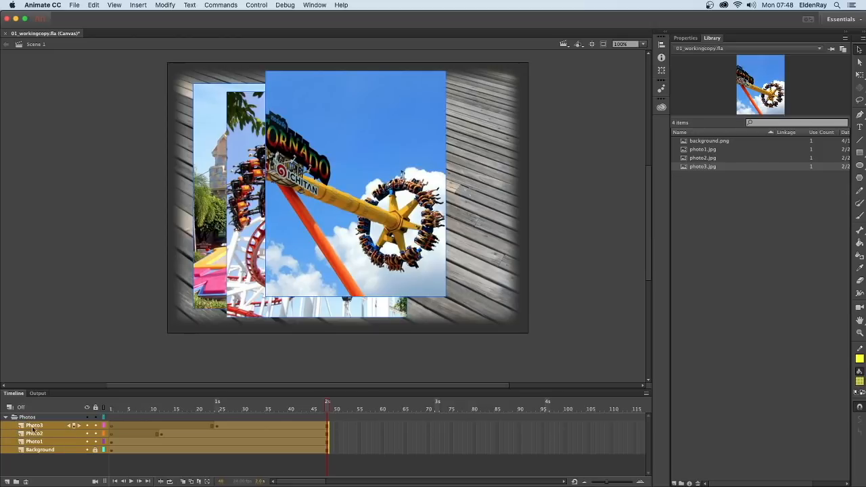
left_click(6, 418)
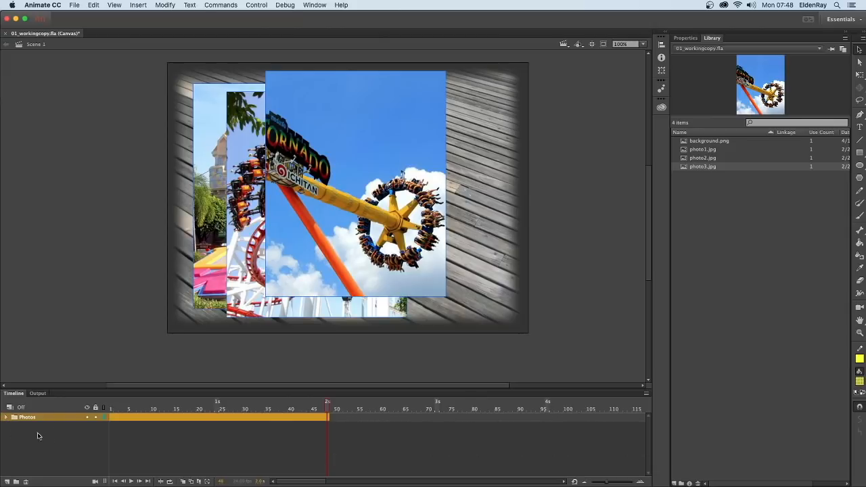
left_click(7, 417)
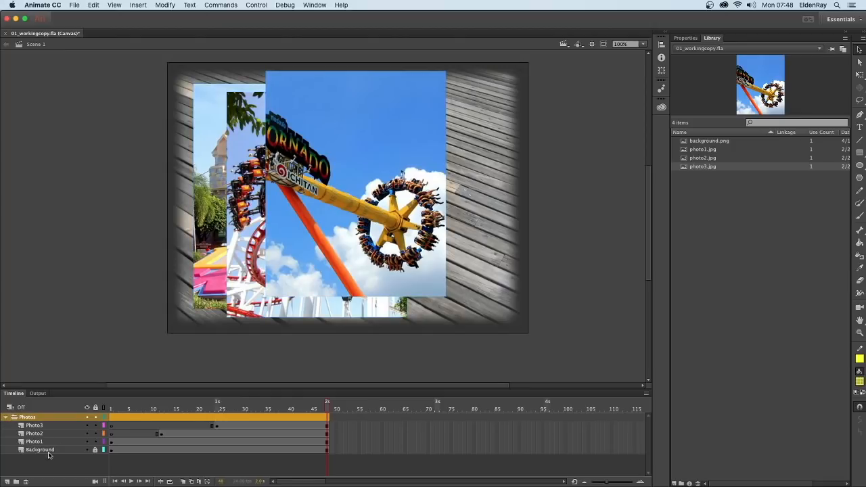
left_click(6, 418)
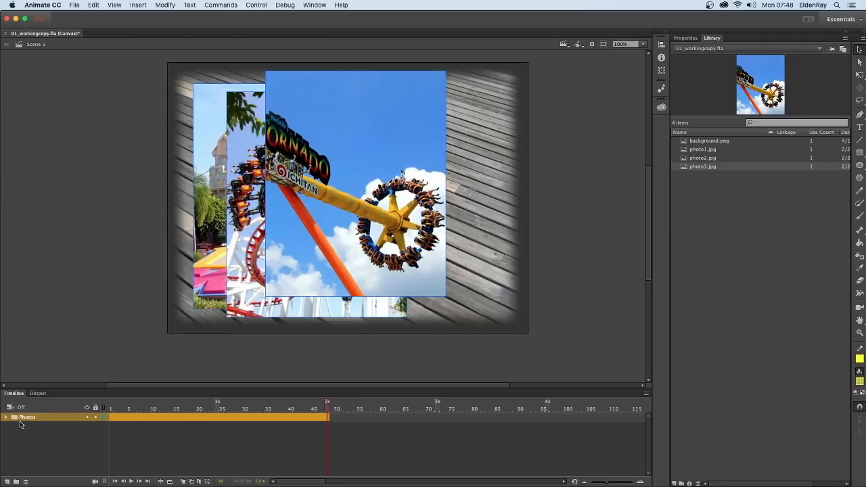
left_click(6, 418)
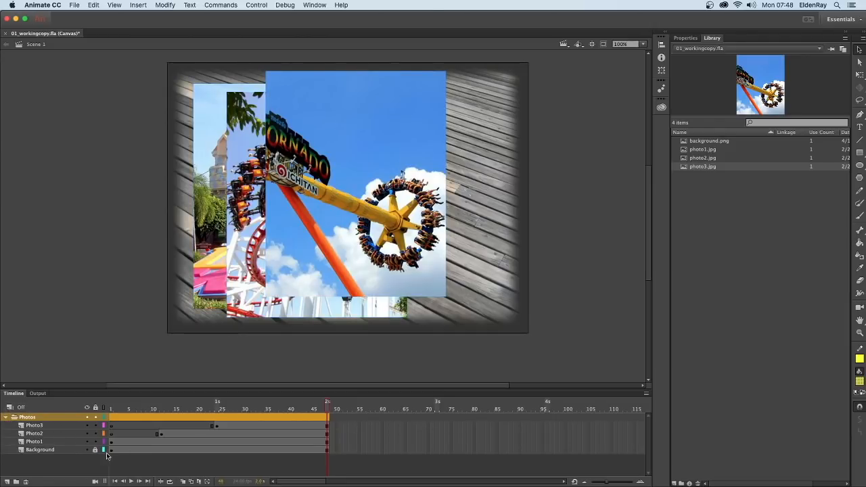
Position the castle photo on the Photo1 layer at X 50 and Y 50
left_click(112, 442)
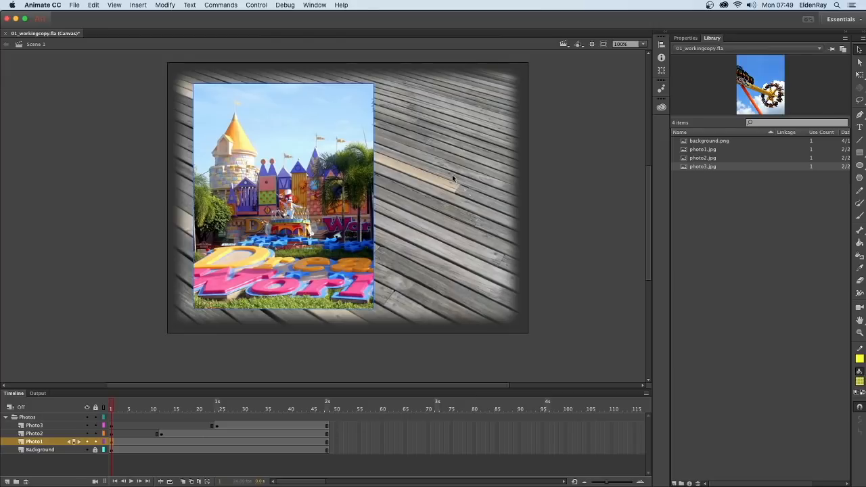
left_click(687, 38)
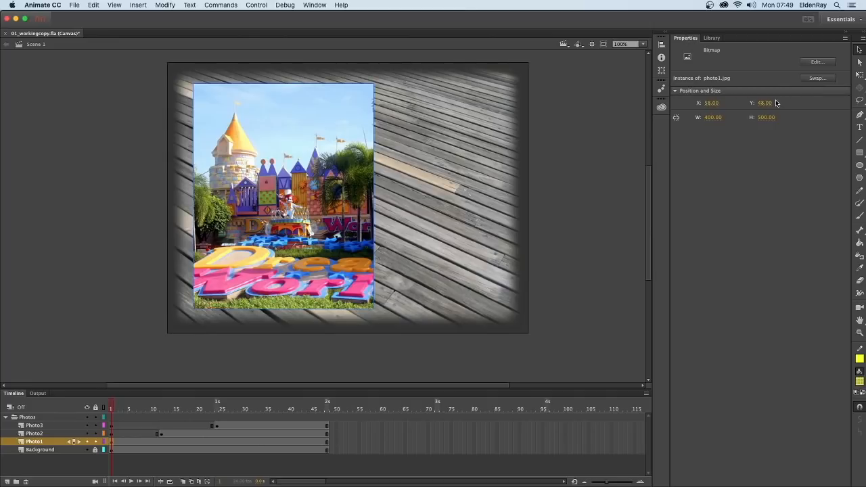
left_click(708, 104)
type("50")
left_click(768, 107)
type("50")
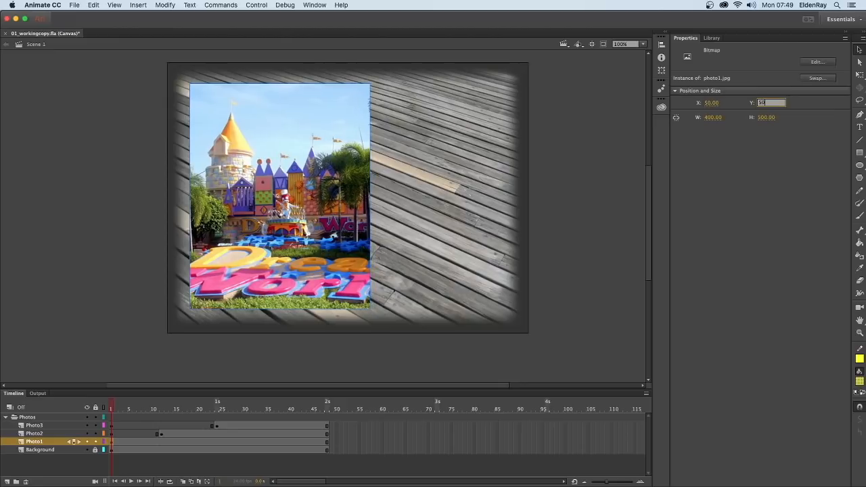
key("Return")
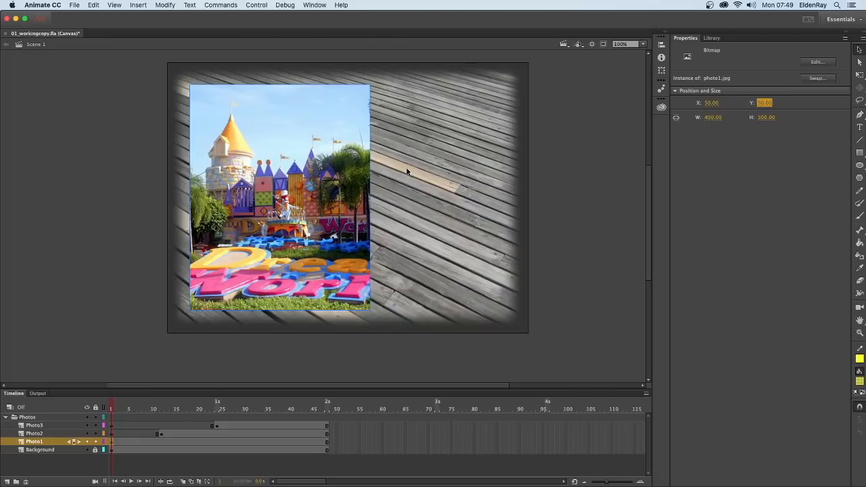
Rotate the castle photo on the Photo1 layer by -12 degrees
left_click(662, 73)
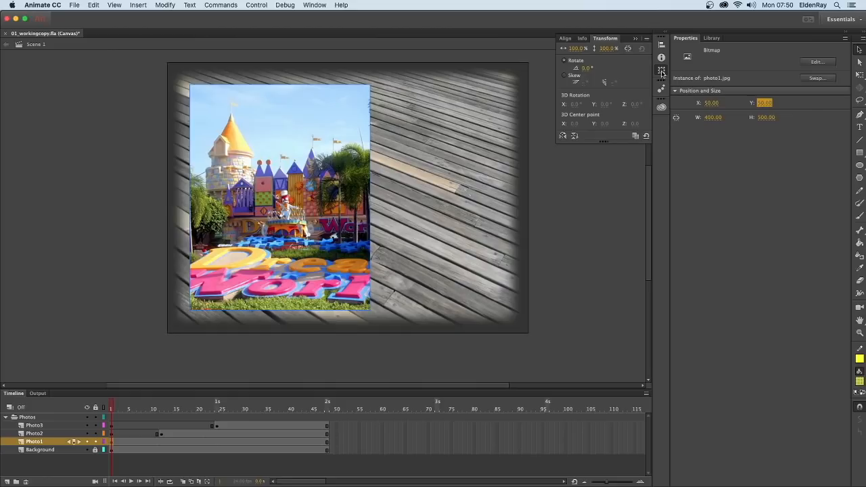
left_click(585, 69)
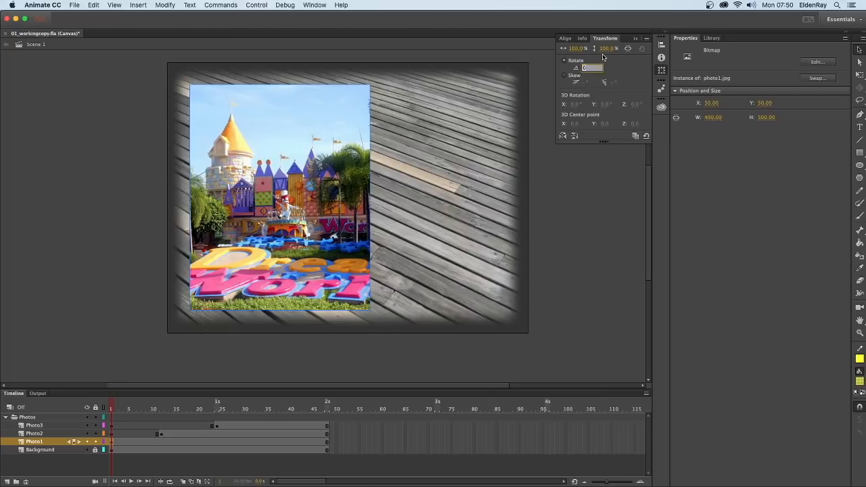
type("-12")
key("Return")
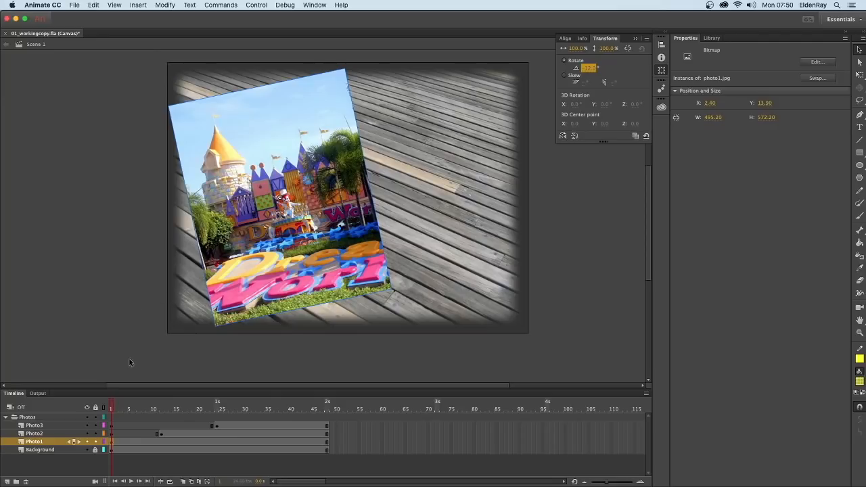
Position the roller coaster photo at Photo2's second keyframe at X 200 and Y 40
left_click(161, 435)
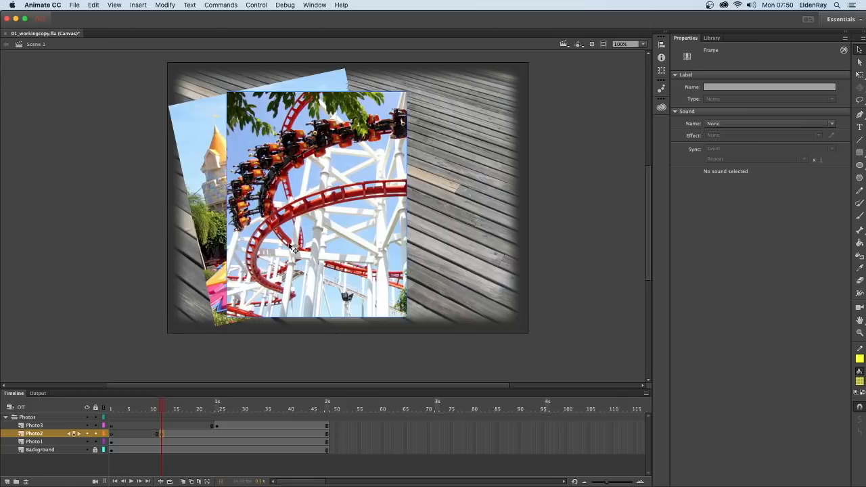
left_click(323, 212)
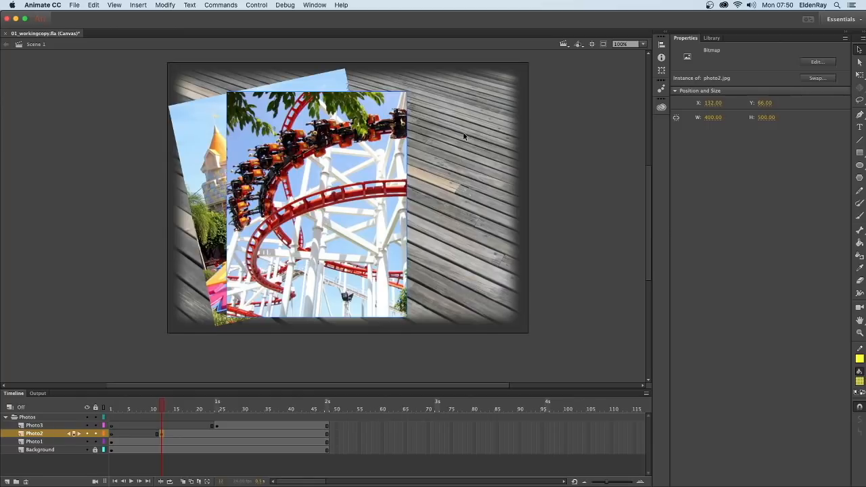
left_click(712, 103)
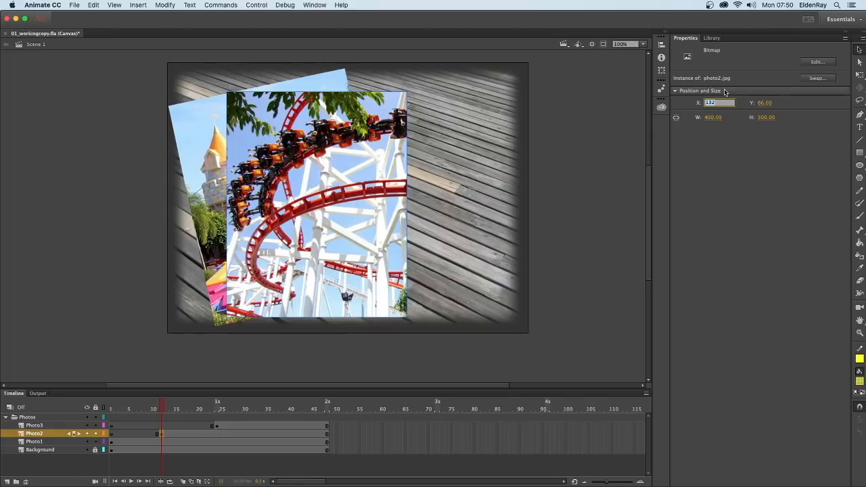
type("200")
key("Return")
left_click(765, 103)
type("40")
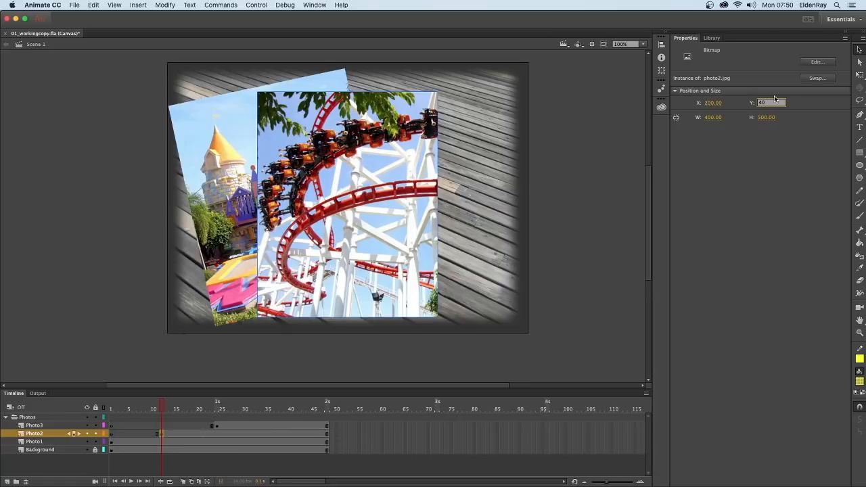
key("Return")
Rotate the roller coaster photo on the Photo2 layer by 6 degrees
left_click(662, 73)
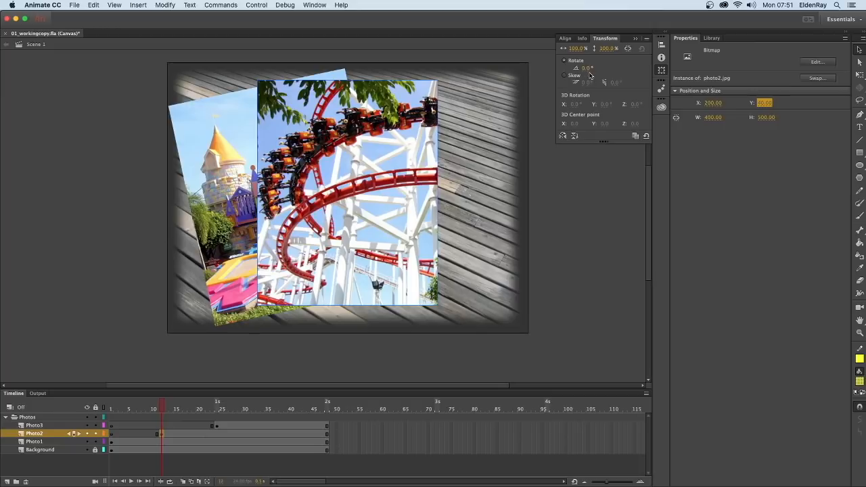
left_click(585, 68)
type("6")
key("Return")
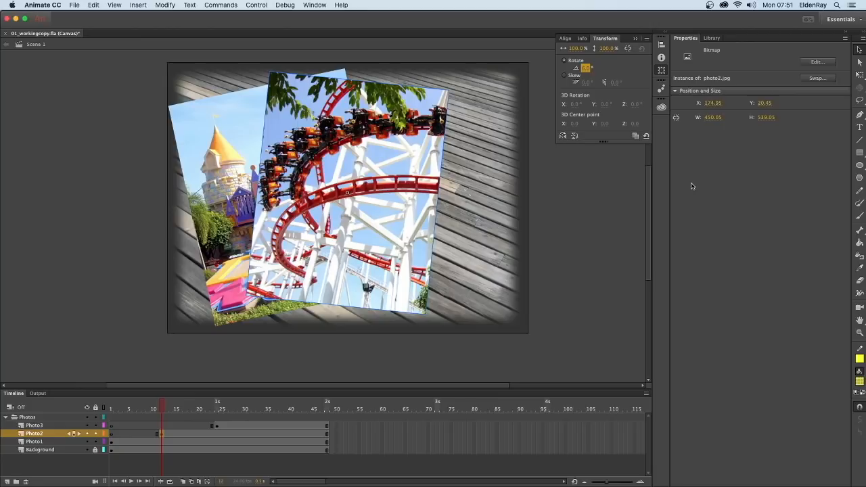
Position the Tornado ride photo at Photo3's 1-second keyframe at X 360 and Y 65
left_click(216, 426)
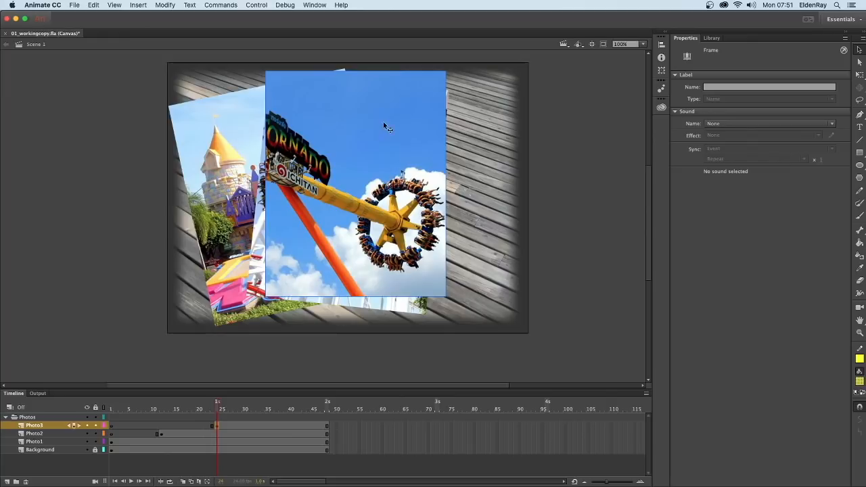
left_click(377, 155)
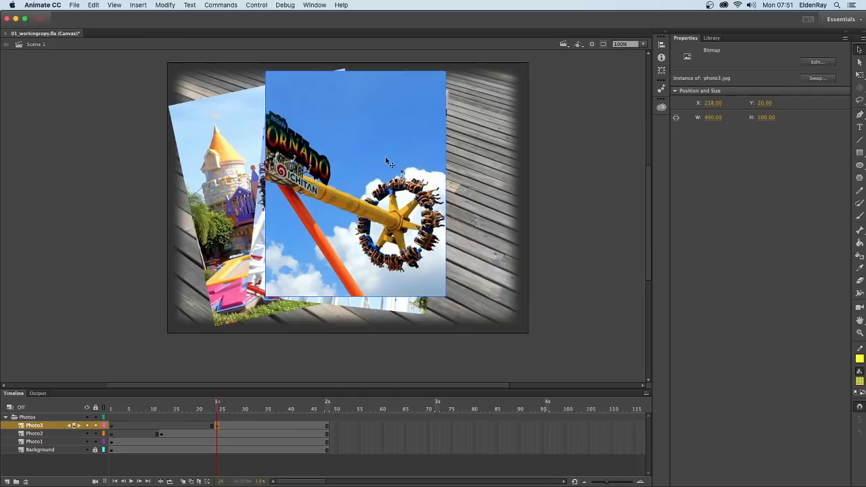
left_click(716, 103)
type("360")
left_click(764, 103)
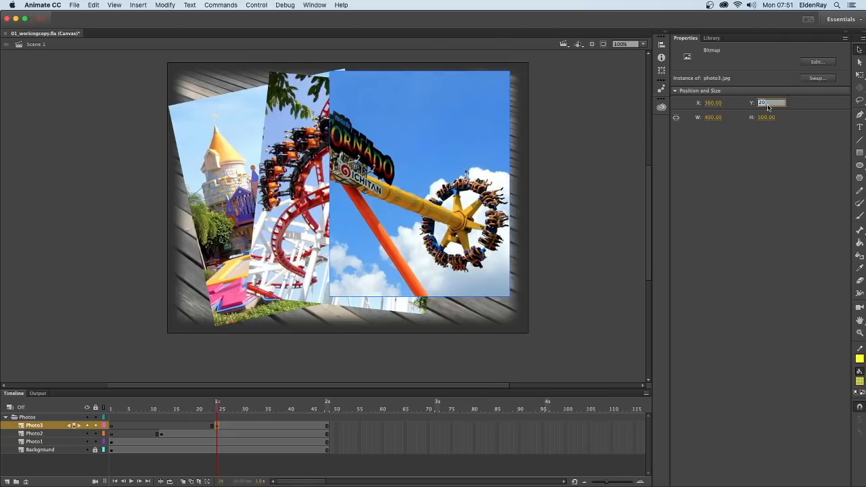
type("65")
Rotate the Tornado ride photo on the Photo3 layer by -2 degrees and close the transform settings
left_click(660, 71)
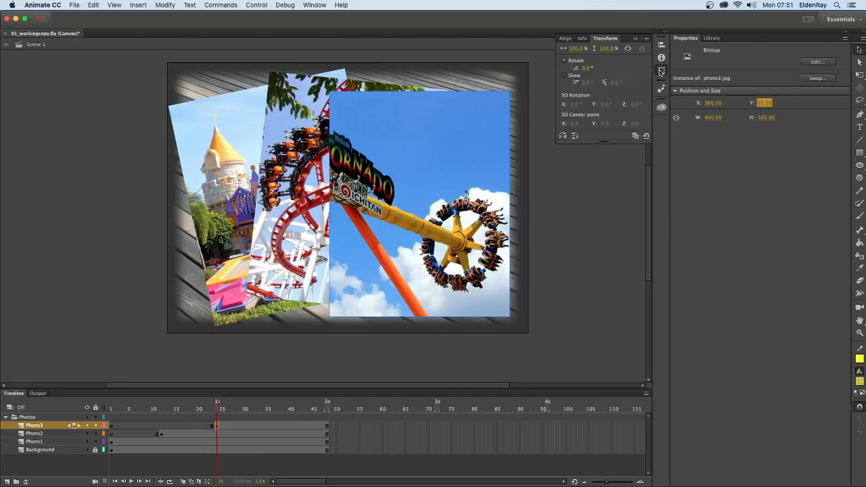
left_click(584, 68)
type("-2")
key("Return")
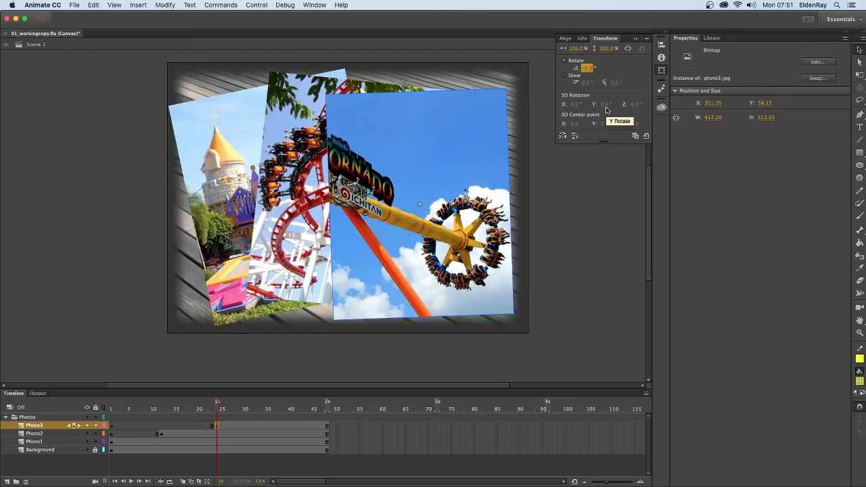
left_click(635, 39)
Set the stage magnification to Fit in Window
scroll(564, 182, "up", 3)
scroll(563, 182, "down", 3)
left_click_drag(650, 233, 650, 222)
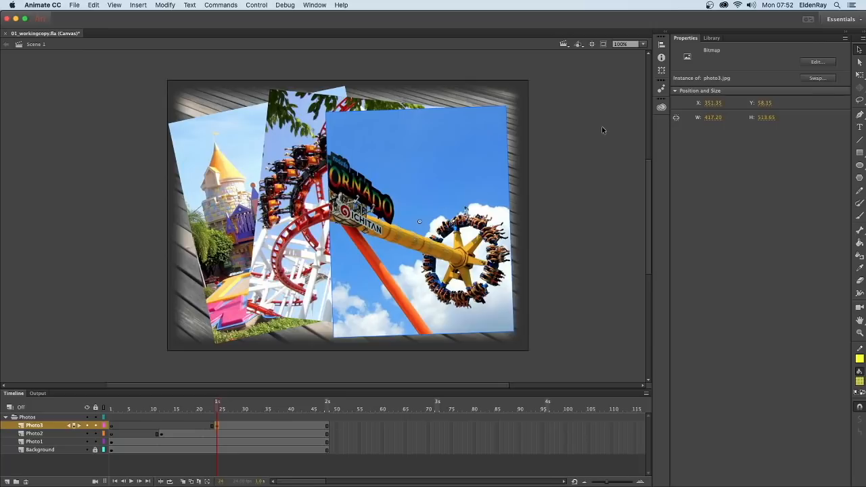
left_click(644, 44)
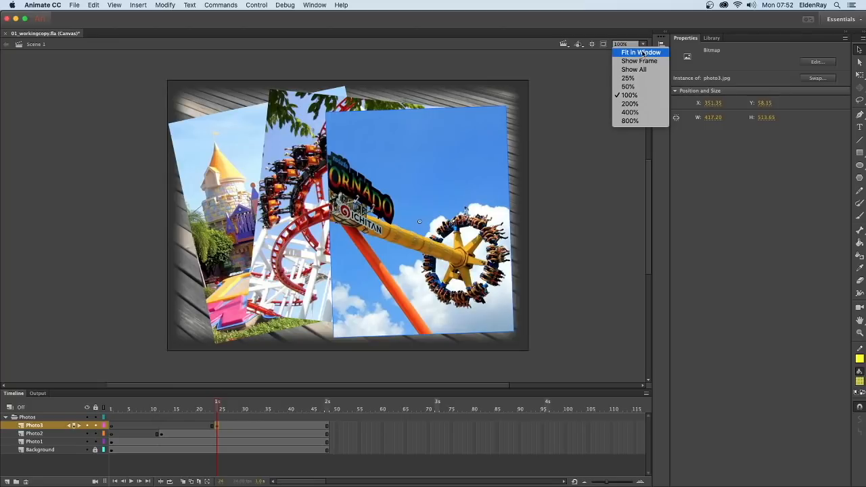
left_click(641, 53)
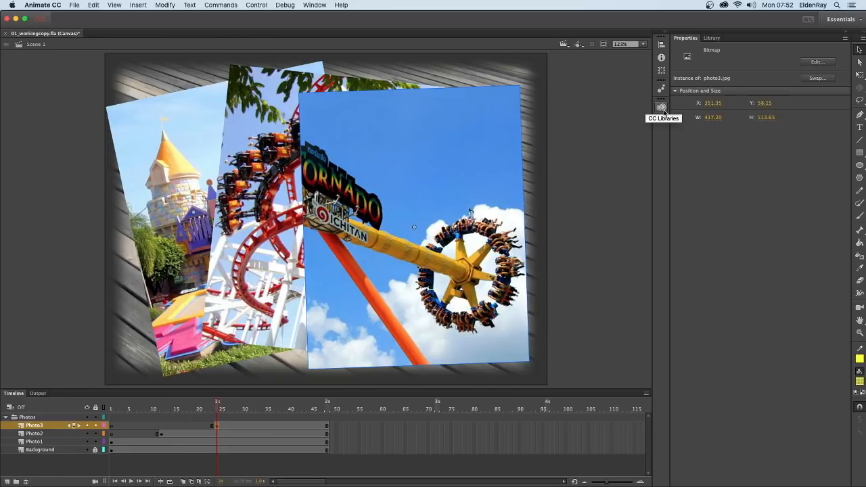
left_click(666, 33)
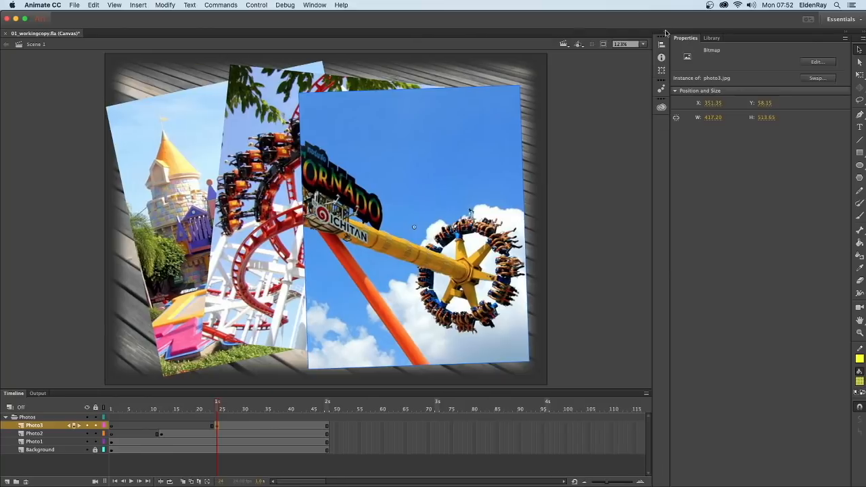
left_click(666, 33)
left_click(6, 418)
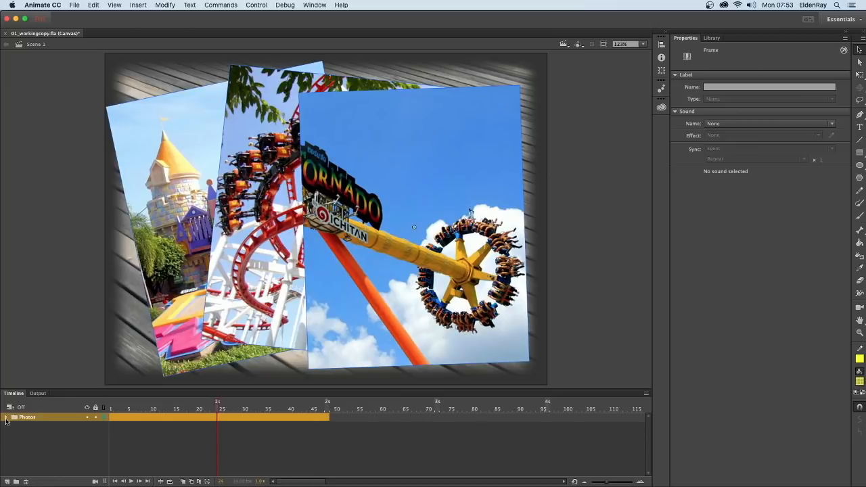
left_click(6, 417)
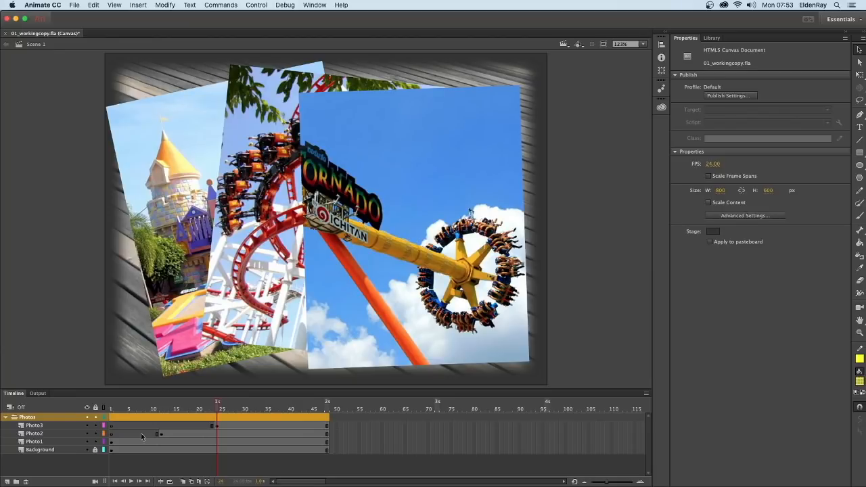
Lock the Photos folder with all the layers inside it and collapse the folder
left_click(95, 417)
left_click(94, 458)
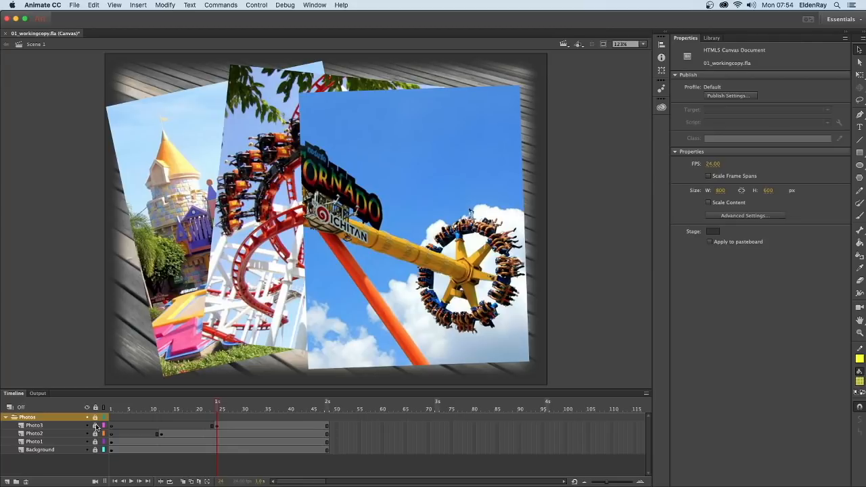
left_click(6, 418)
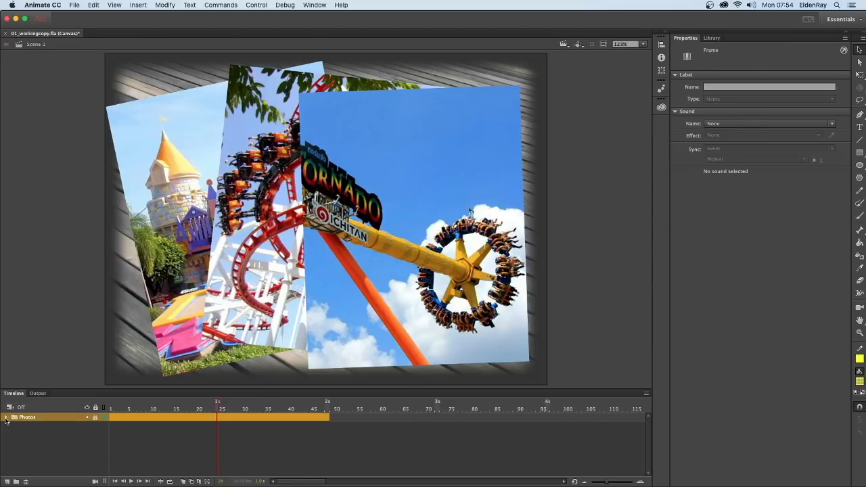
Add a new layer above the Photos folder and name it Stars
left_click(7, 481)
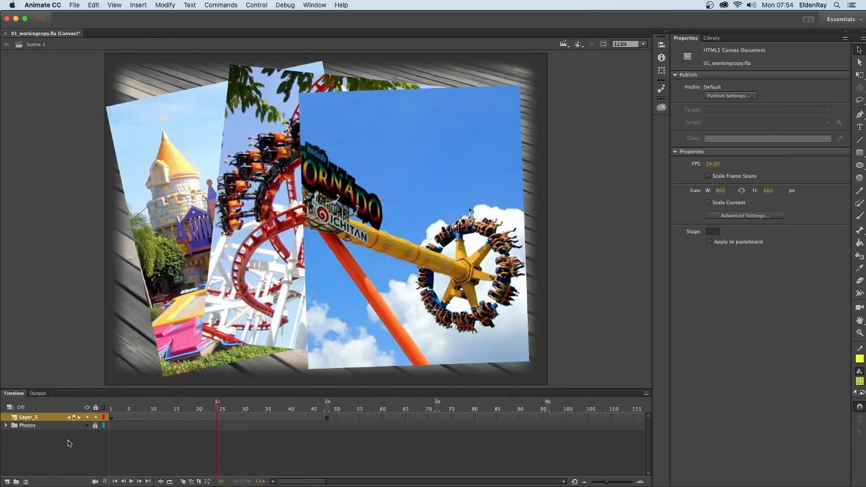
left_click(33, 417)
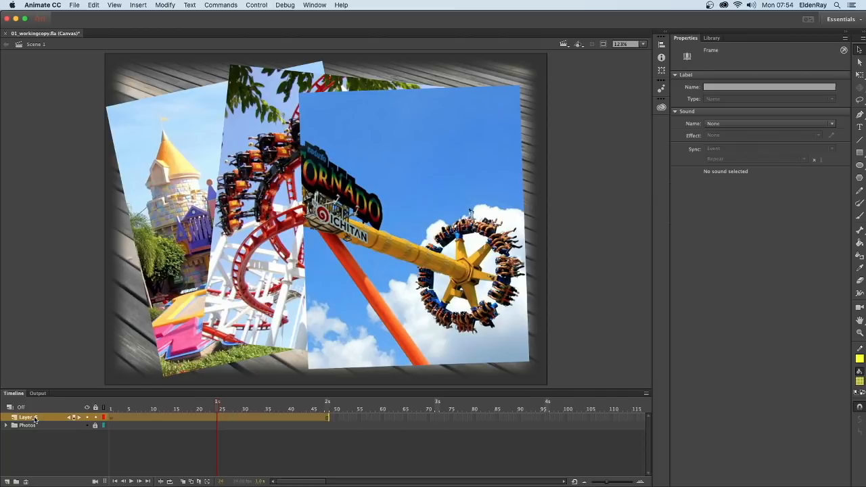
double_click(34, 418)
type("Stars")
key("Return")
Insert a keyframe at frame 36 on the Stars layer
left_click(274, 417)
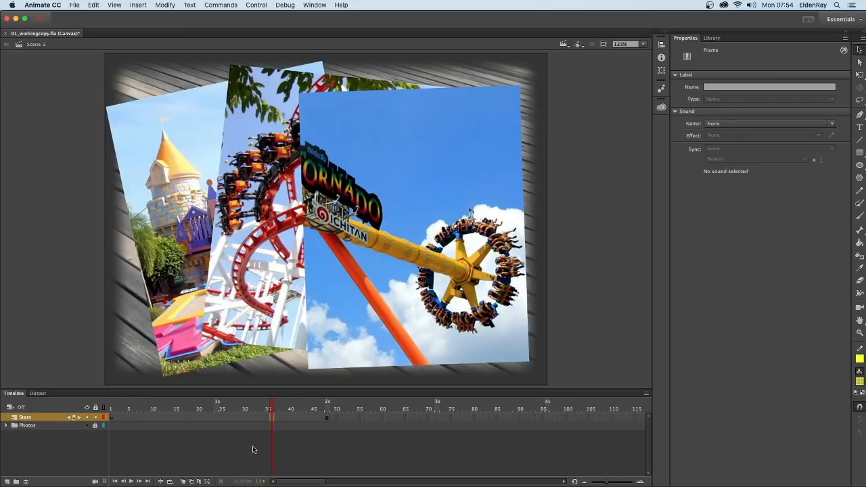
right_click(273, 418)
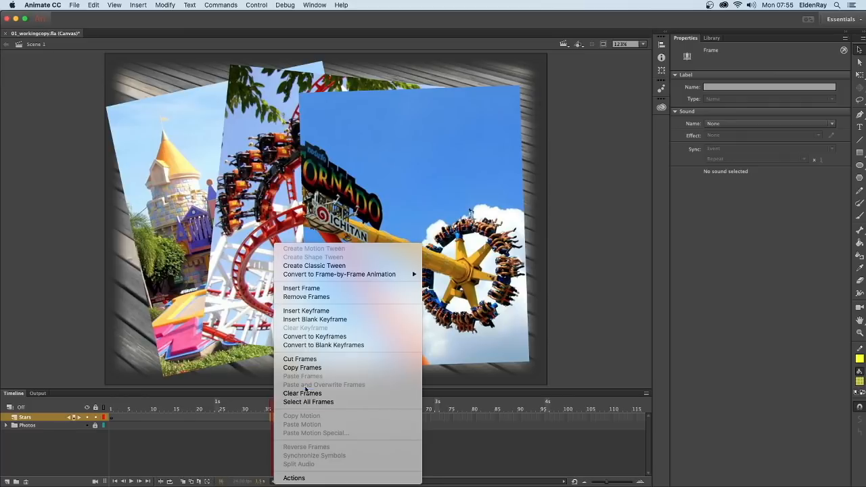
left_click(324, 311)
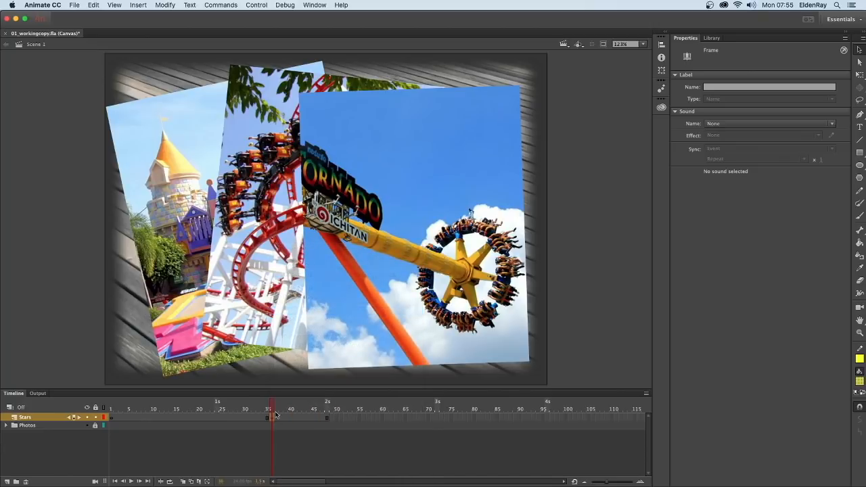
Enlarge the timeline area and expand the Photos folder to show its layers
mouse_move(272, 406)
left_mouse_down()
mouse_move(281, 406)
mouse_move(270, 406)
left_mouse_up()
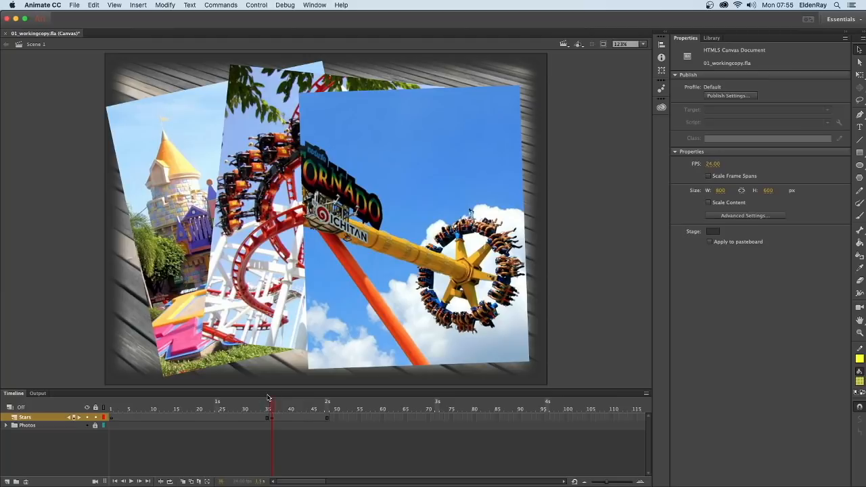
left_click_drag(281, 389, 281, 356)
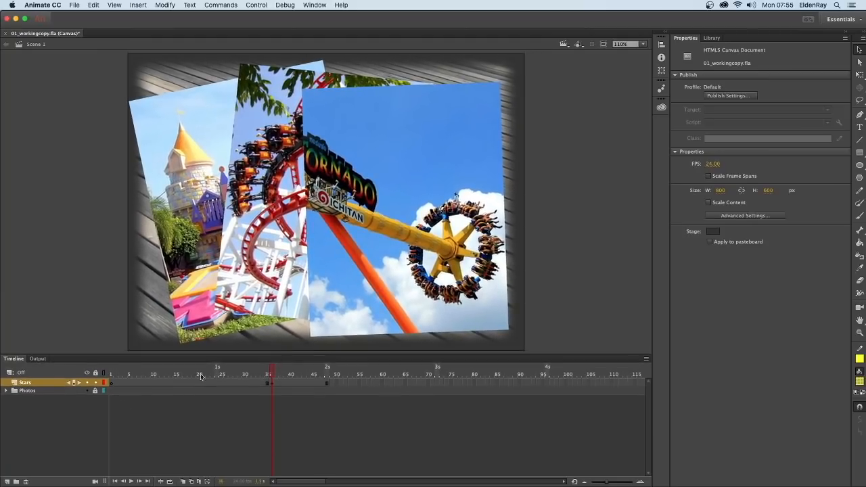
left_click(7, 390)
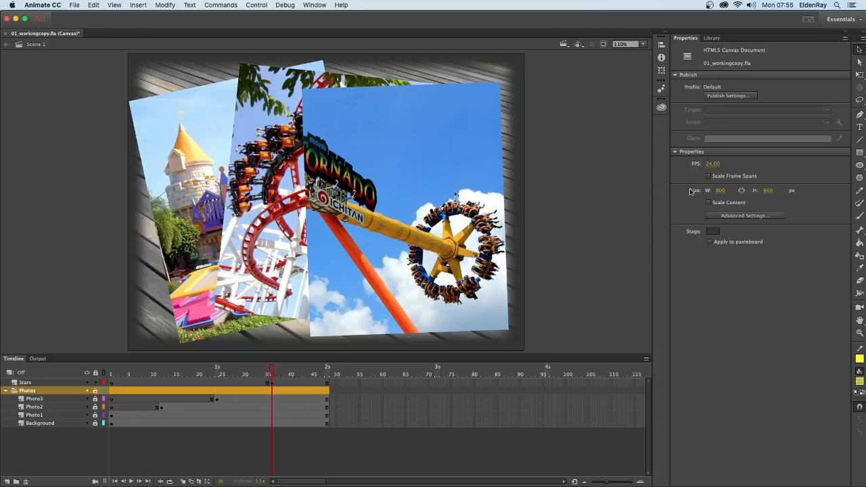
Activate the PolyStar tool and give it no stroke and a yellow fill
left_click(860, 178)
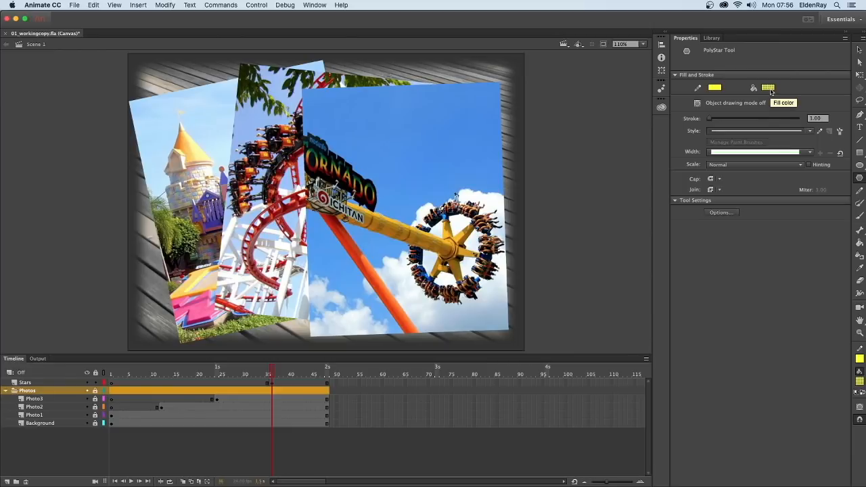
left_click(769, 88)
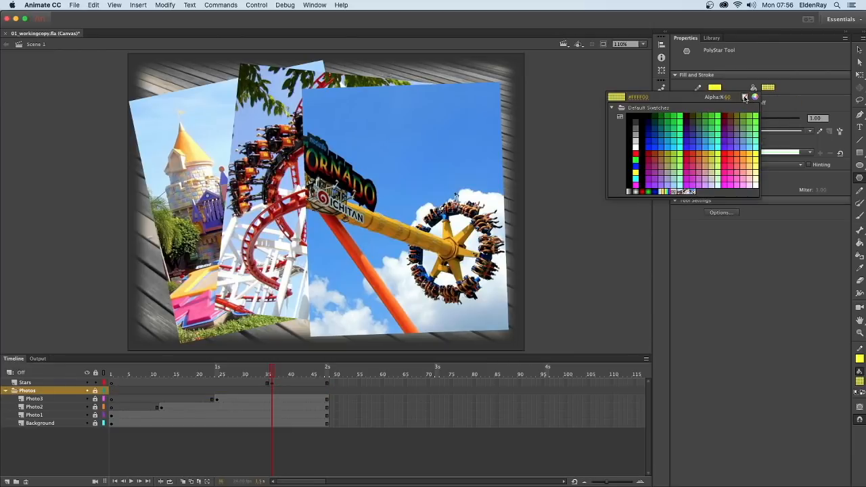
left_click(744, 98)
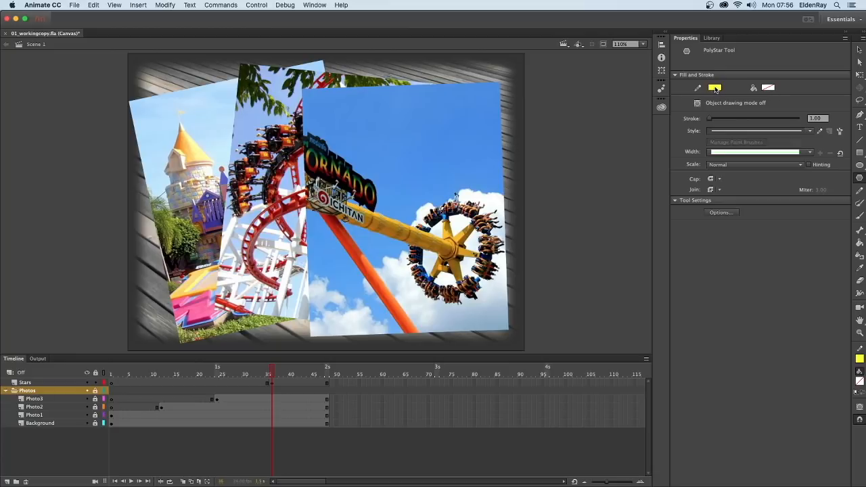
left_click(714, 89)
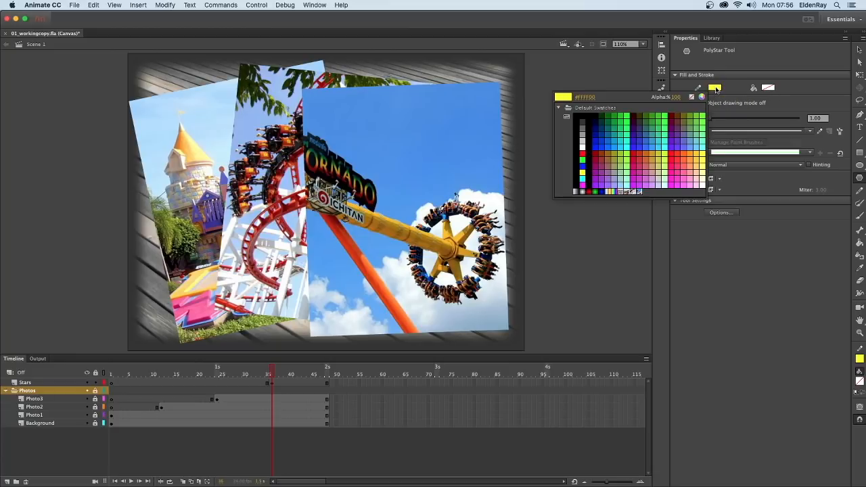
left_click(691, 97)
left_click(767, 87)
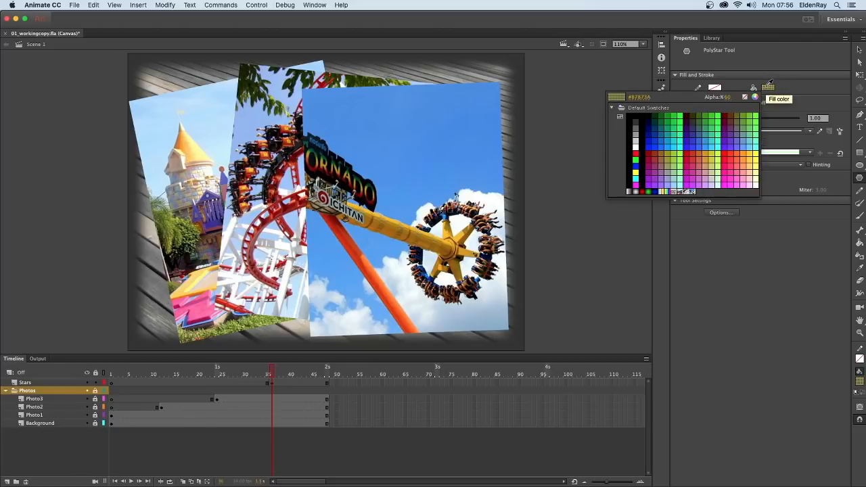
left_click(637, 171)
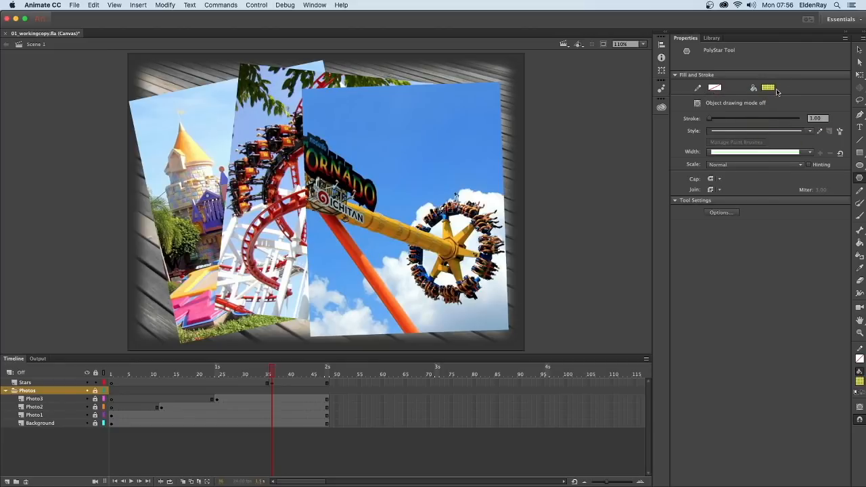
left_click(767, 88)
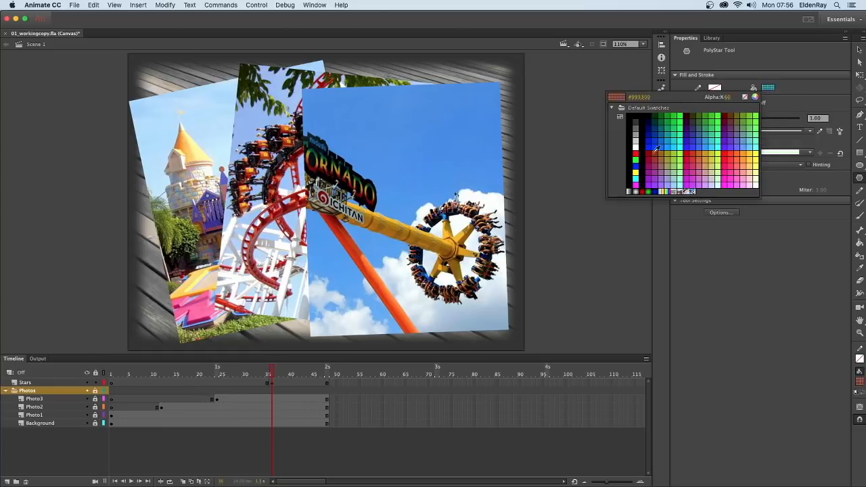
left_click(637, 171)
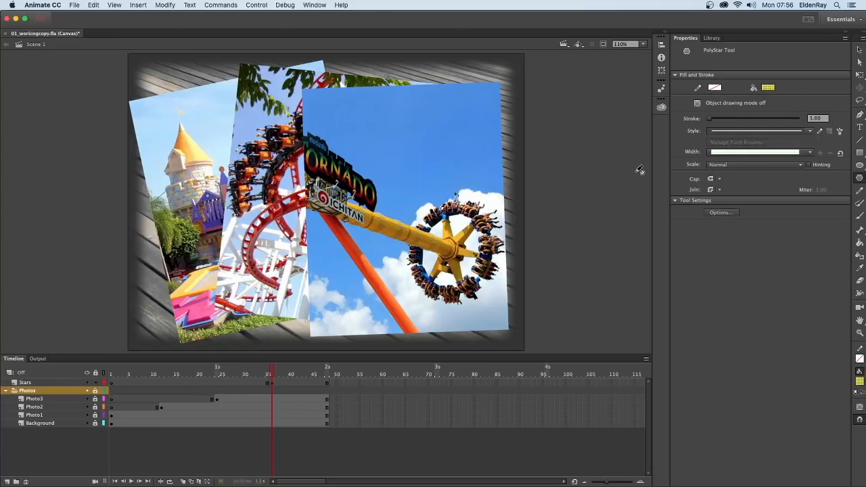
Configure the PolyStar tool to draw stars with 5 sides and a star point size of 0.50
left_click(721, 213)
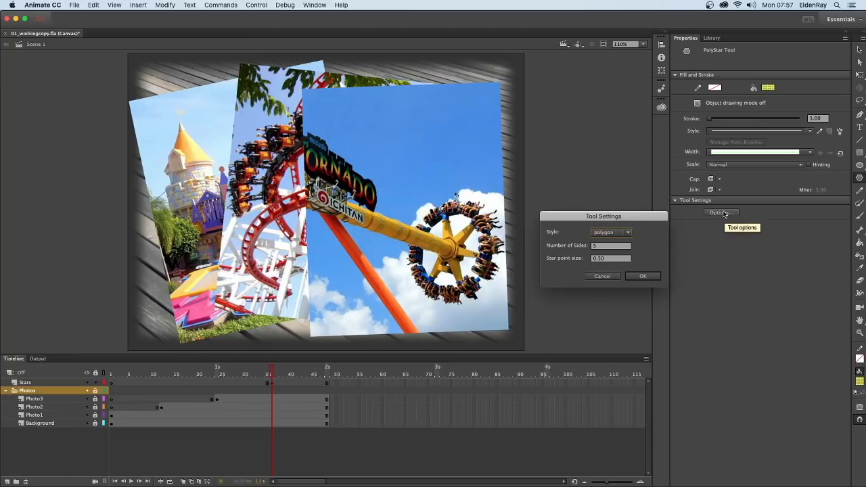
left_click(627, 232)
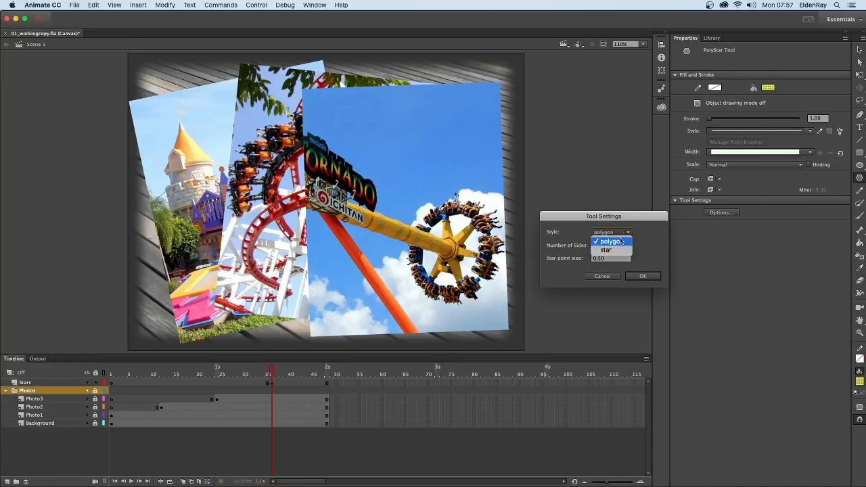
left_click(614, 250)
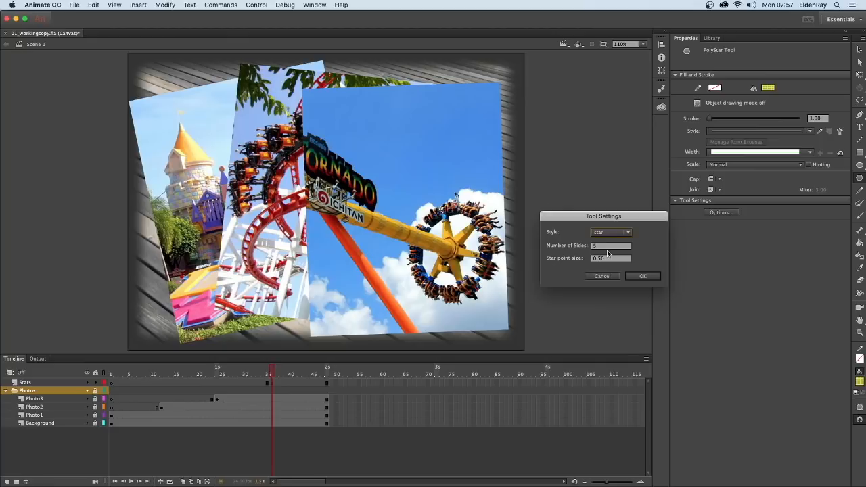
left_click(642, 276)
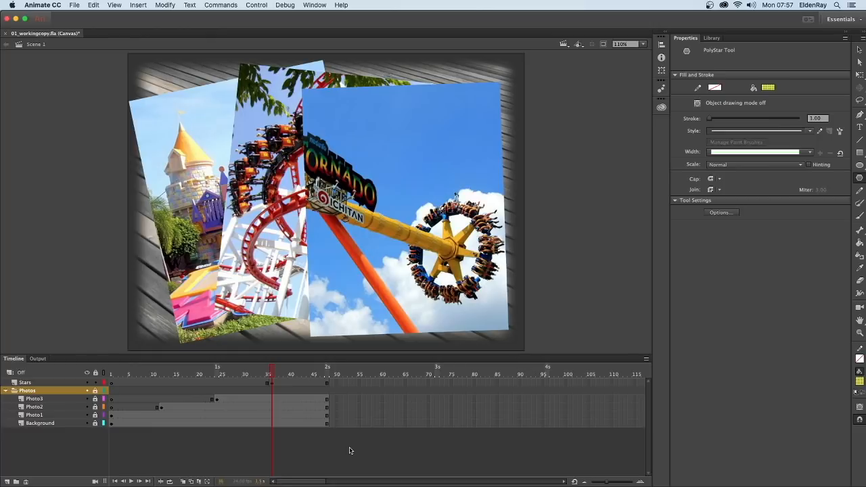
Draw a small semi-transparent yellow star in the stage's upper-left corner at the Stars layer's frame 36 keyframe
left_click(272, 384)
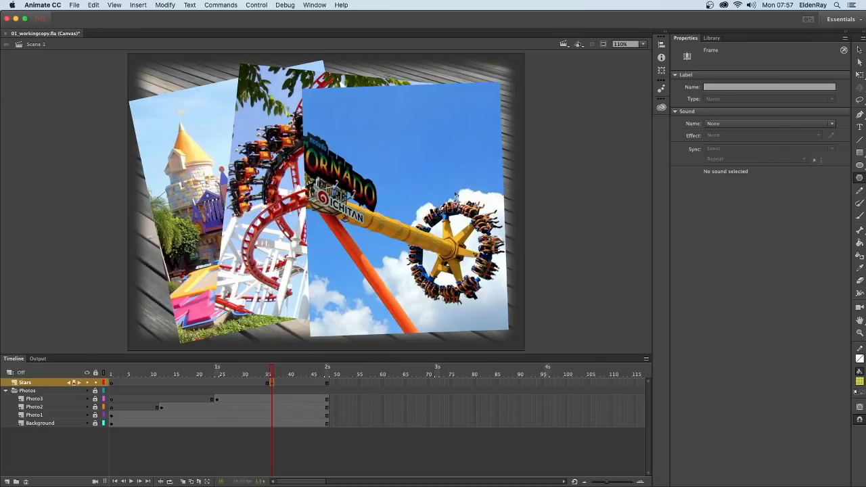
left_click_drag(165, 82, 179, 102)
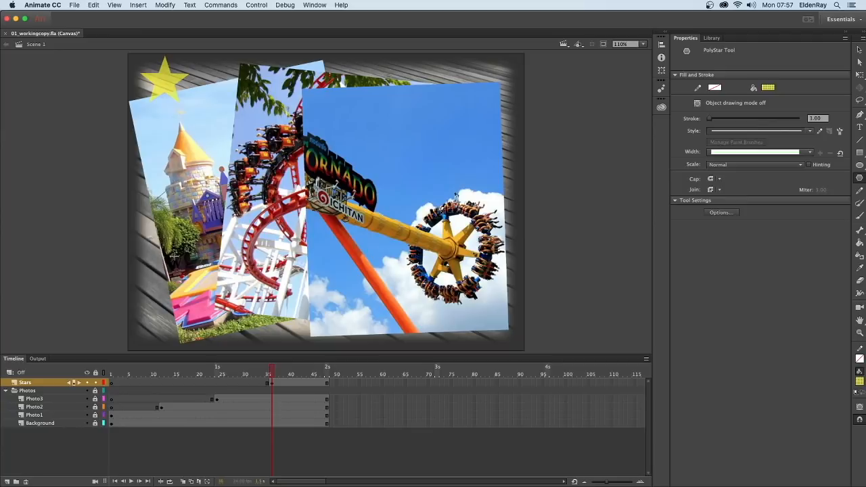
Set the PolyStar fill to yellow with 100% alpha
left_click(767, 88)
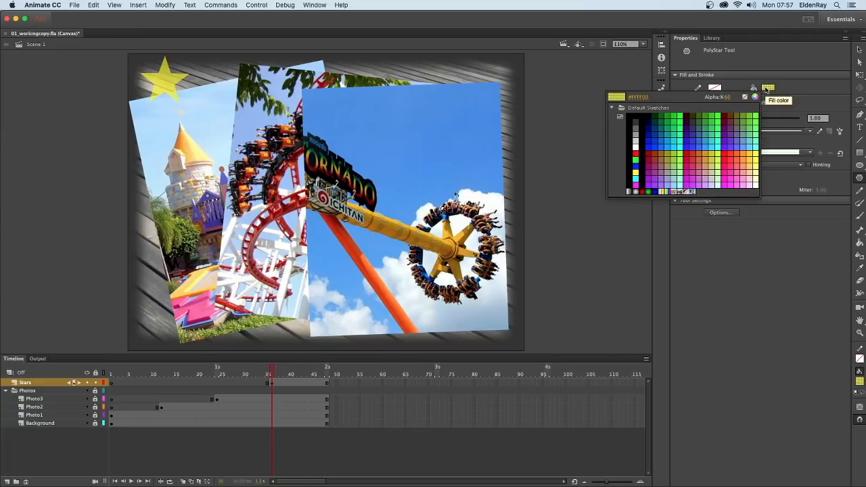
left_click(728, 99)
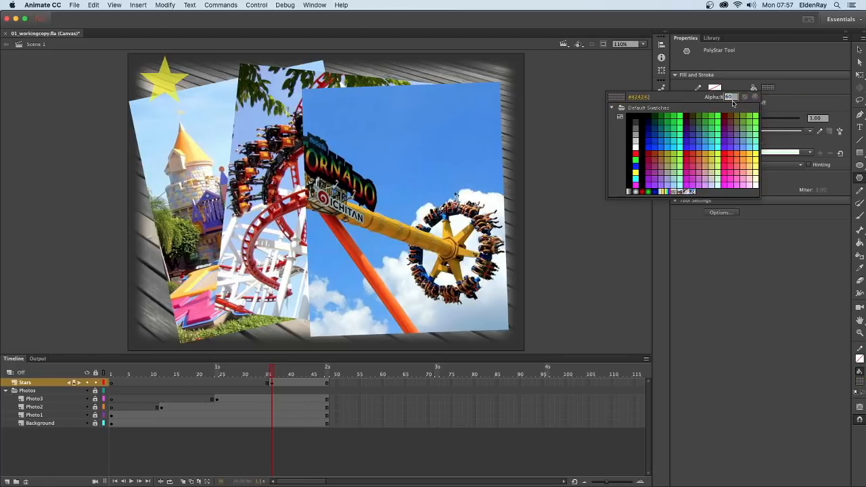
type("100")
key("Return")
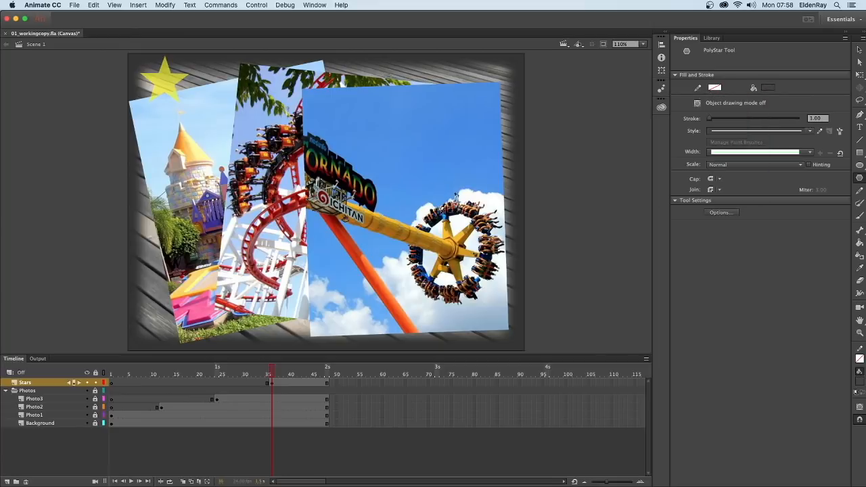
left_click(766, 89)
mouse_move(731, 100)
left_mouse_down()
mouse_move(717, 98)
mouse_move(737, 100)
left_mouse_up()
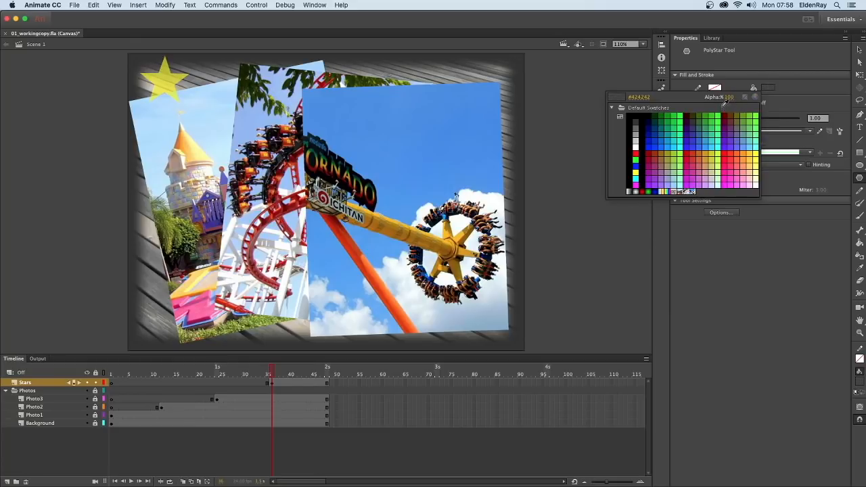
left_click(635, 172)
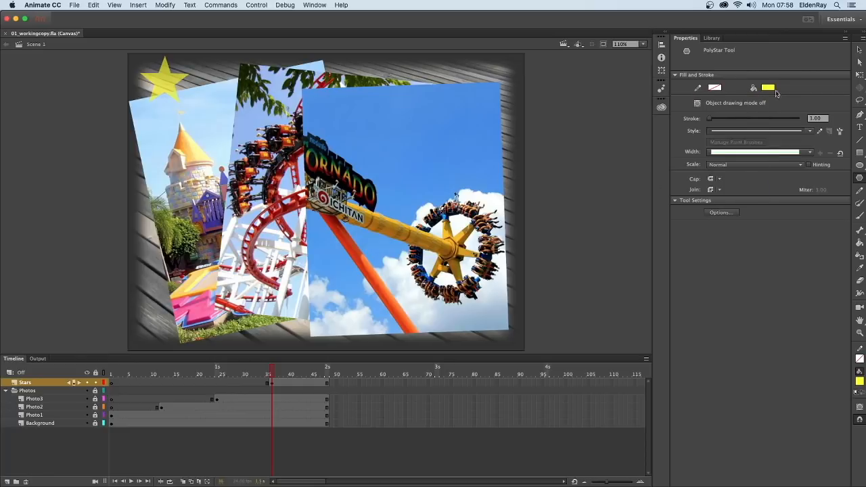
left_click(769, 89)
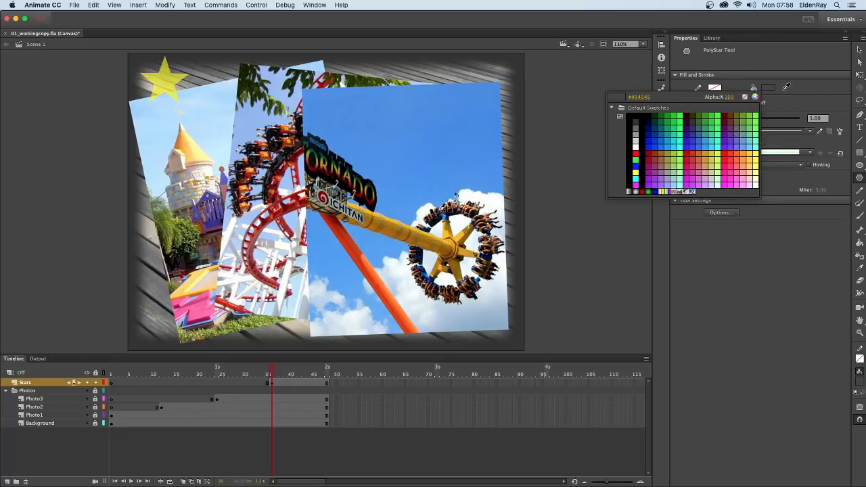
left_click(770, 88)
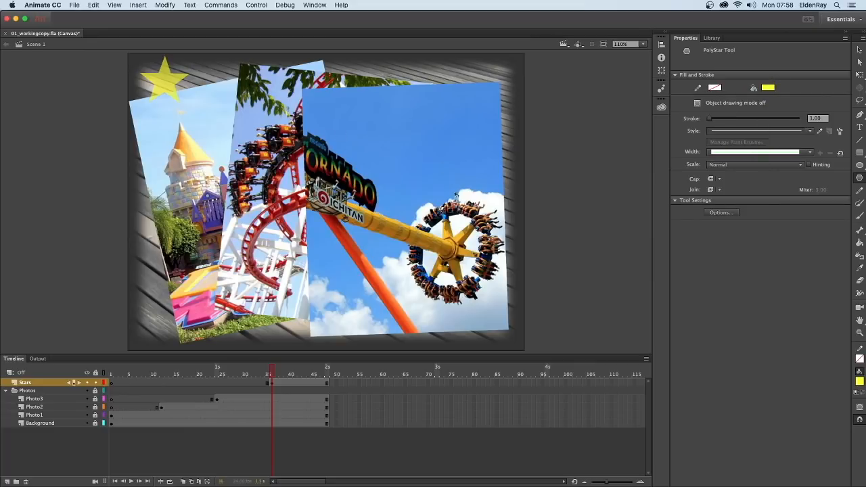
Delete the semi-transparent star from the stage
left_click(859, 50)
left_click(171, 81)
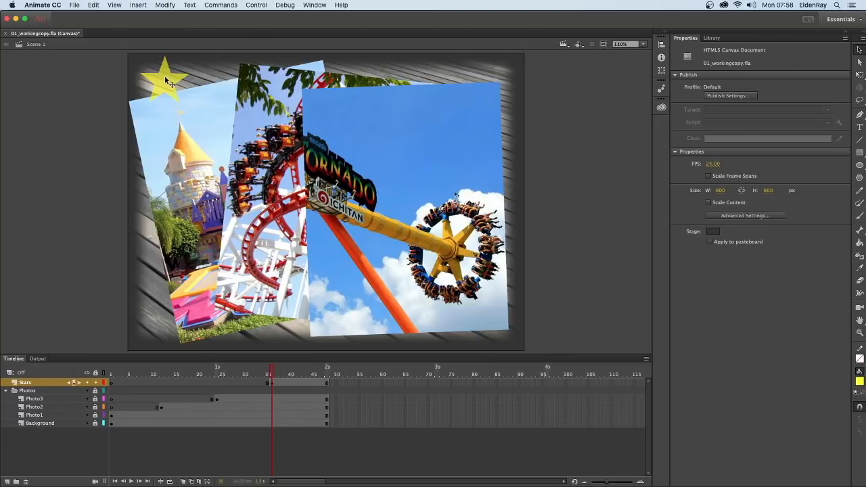
key("Delete")
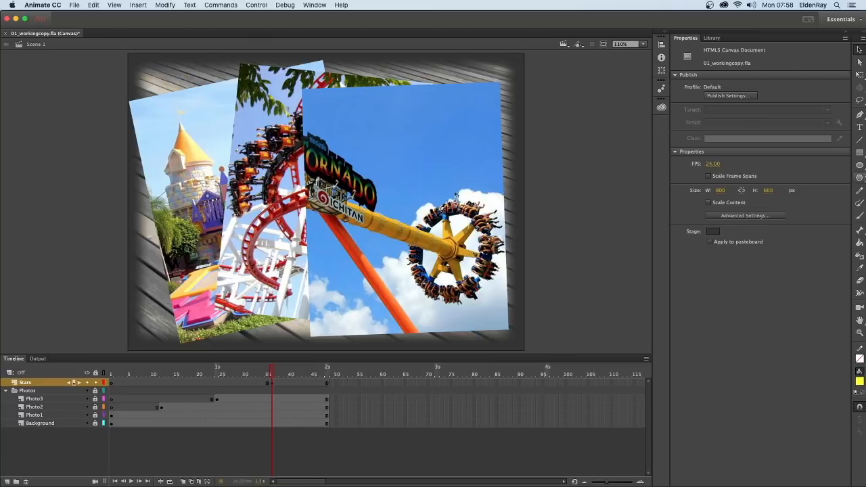
Draw three opaque yellow stars at the Stars keyframe: one above the castle, a small one at the lower-left edge, and a large one over the castle and roller coaster photos
left_click(859, 178)
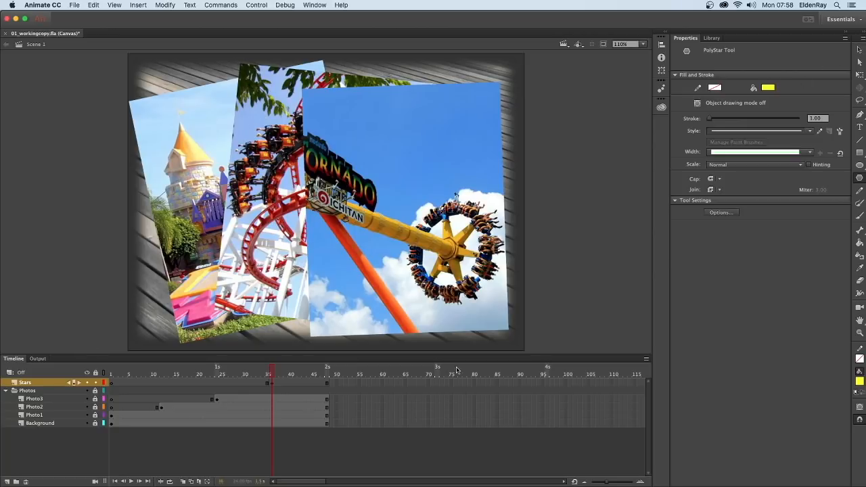
left_click(271, 383)
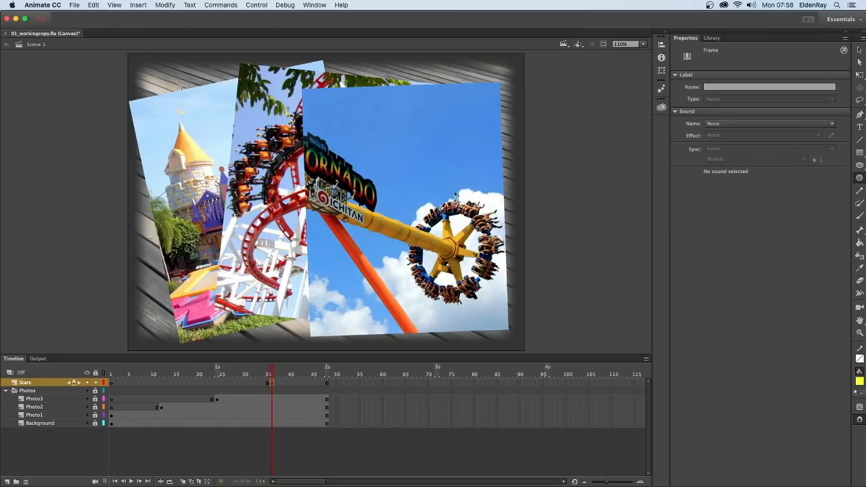
left_click_drag(184, 85, 201, 102)
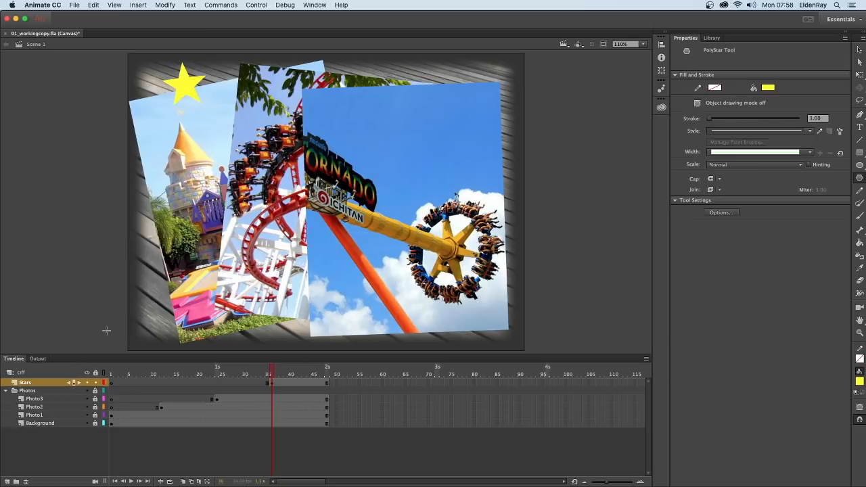
left_click_drag(154, 298, 185, 286)
left_click_drag(223, 229, 273, 274)
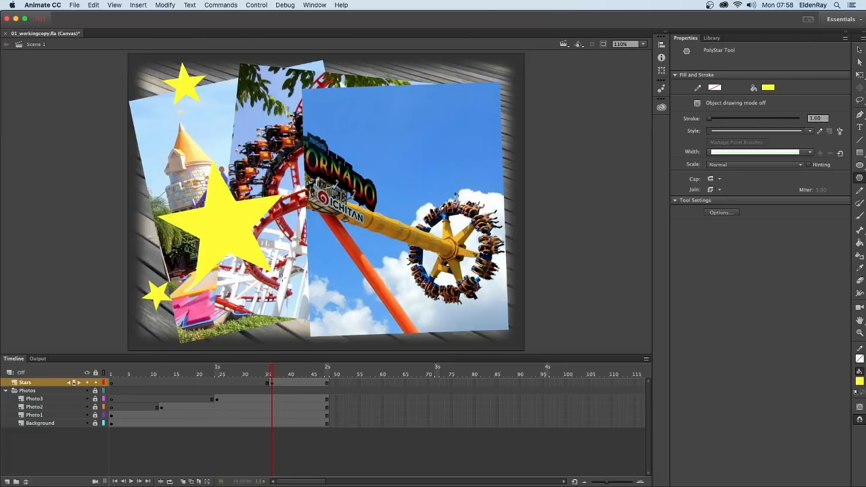
Draw five more yellow stars: one beside the large star, one over the ride's orange arm, and three near the stage's upper-right corner
left_click_drag(291, 283, 311, 296)
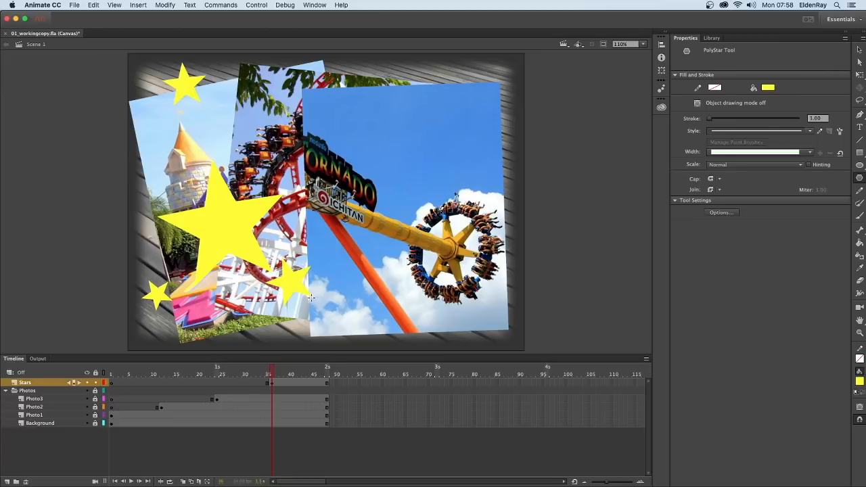
left_click_drag(379, 259, 423, 278)
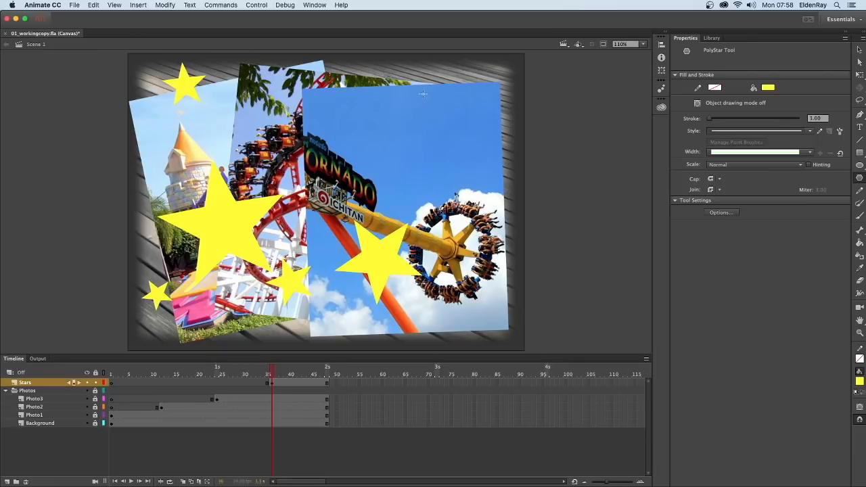
left_click_drag(424, 96, 436, 115)
left_click_drag(462, 78, 470, 120)
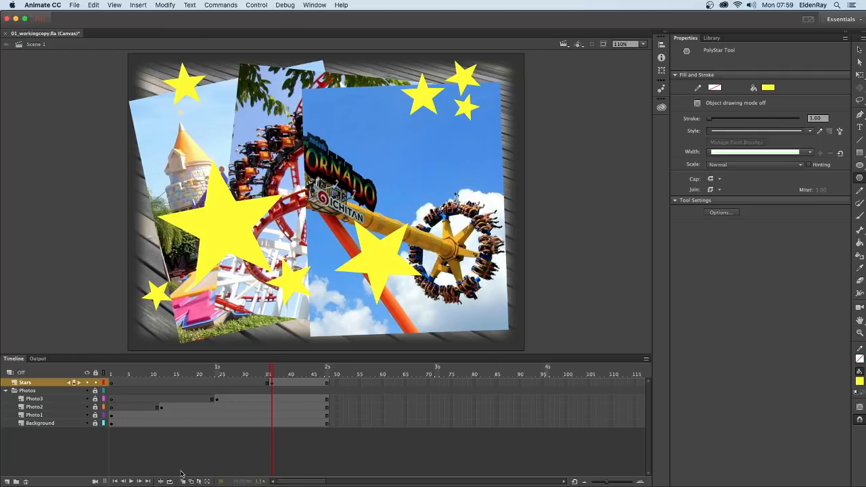
Rewind the timeline to frame 1 and play the animation through to preview the photos and stars
left_click_drag(275, 372, 111, 370)
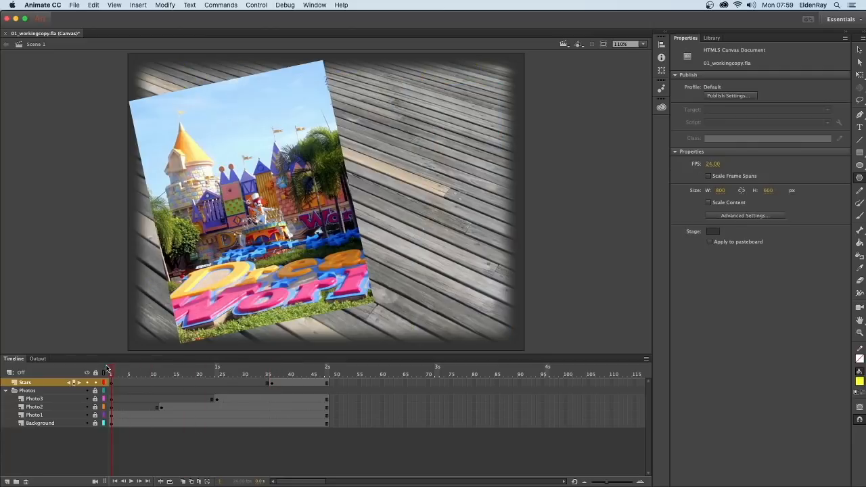
left_click(134, 481)
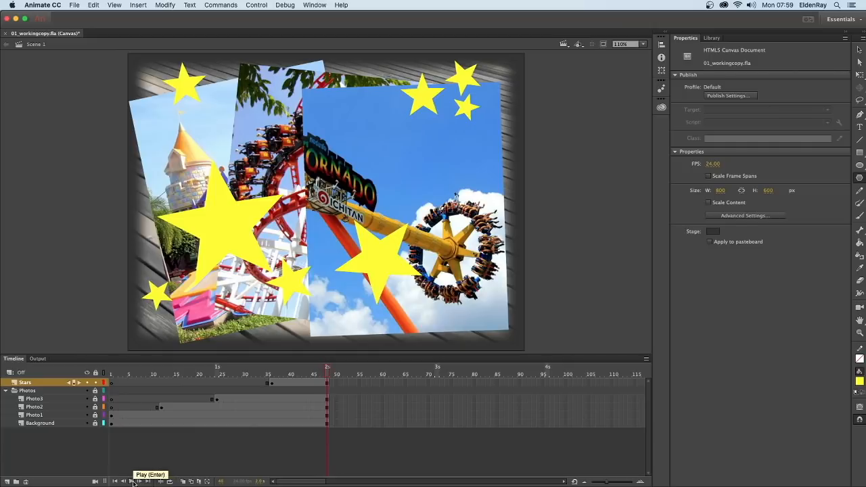
left_click(132, 481)
left_click(131, 482)
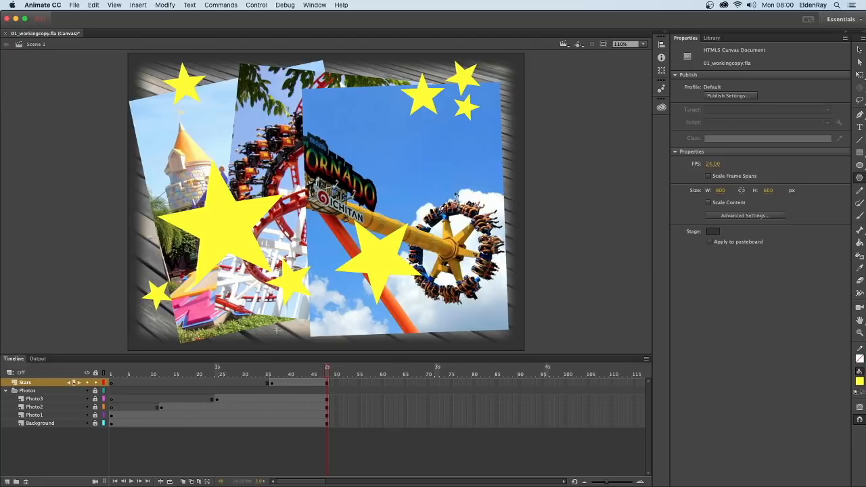
left_click(315, 6)
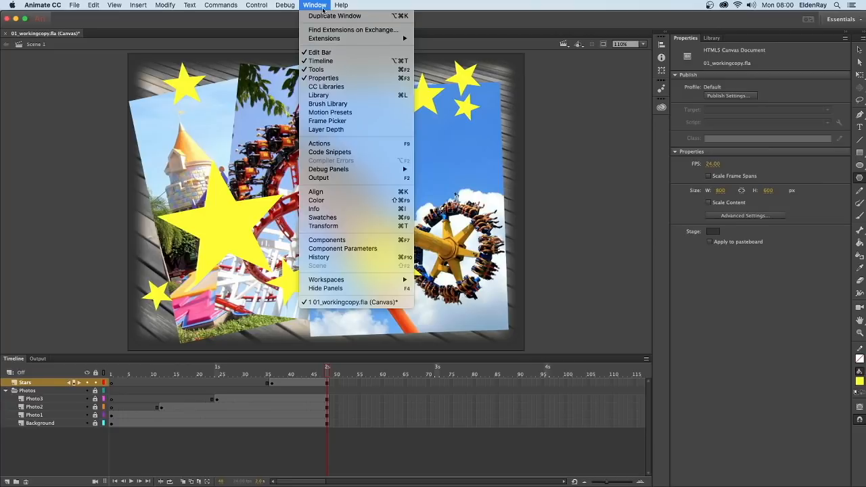
mouse_move(346, 169)
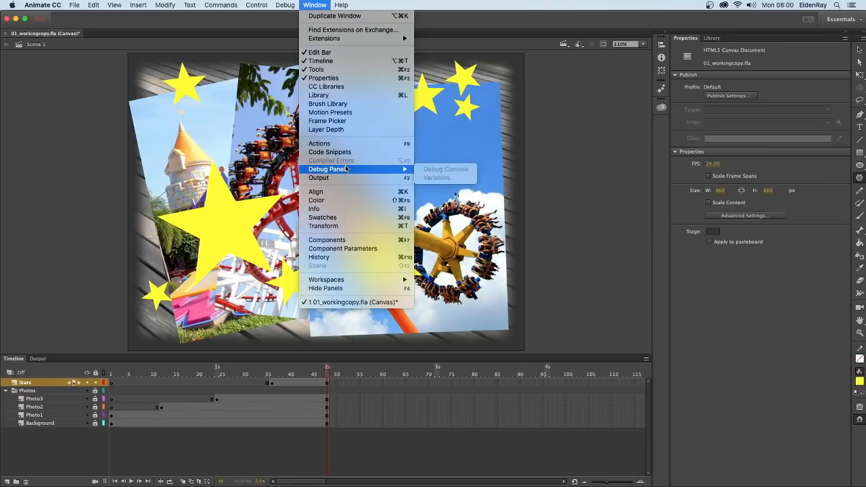
left_click(337, 105)
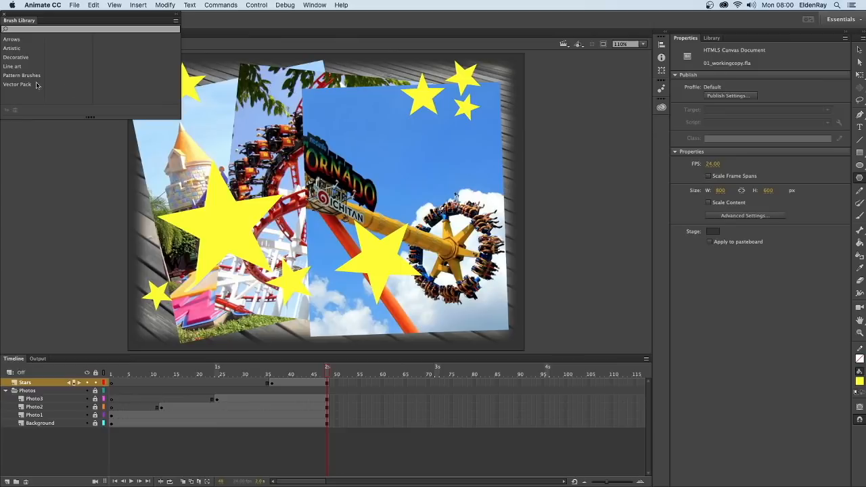
left_click(4, 14)
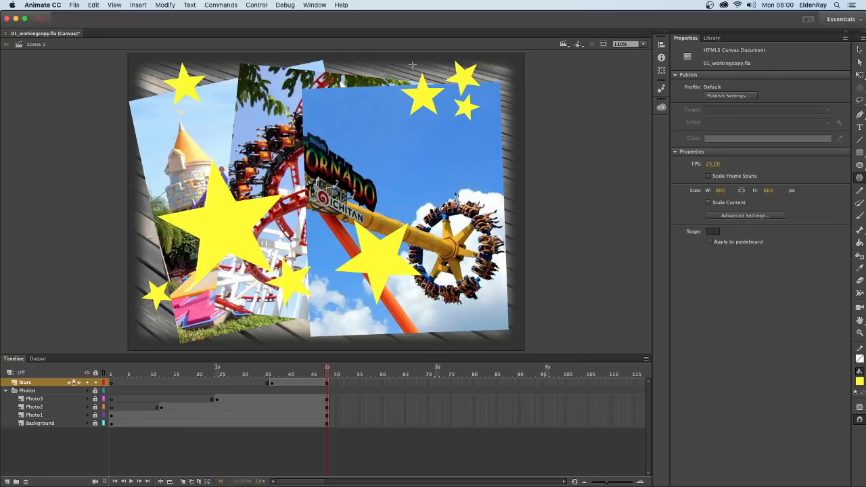
Examine the recorded actions in the document's history, including the latest star shapes and the deletion, and close the history
left_click(319, 7)
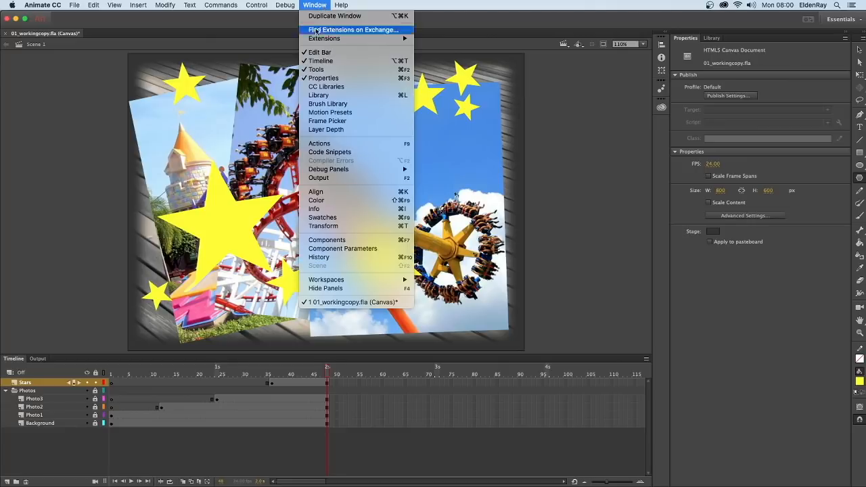
left_click(319, 257)
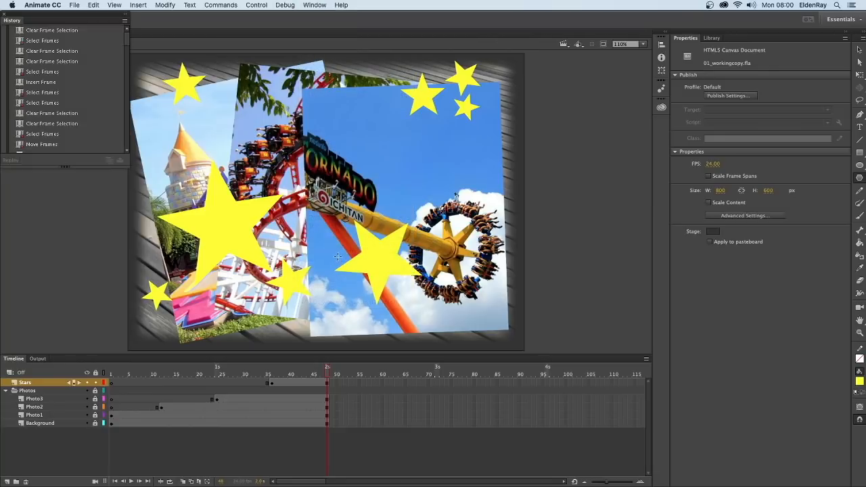
scroll(54, 132, "down", 3)
scroll(61, 136, "down", 5)
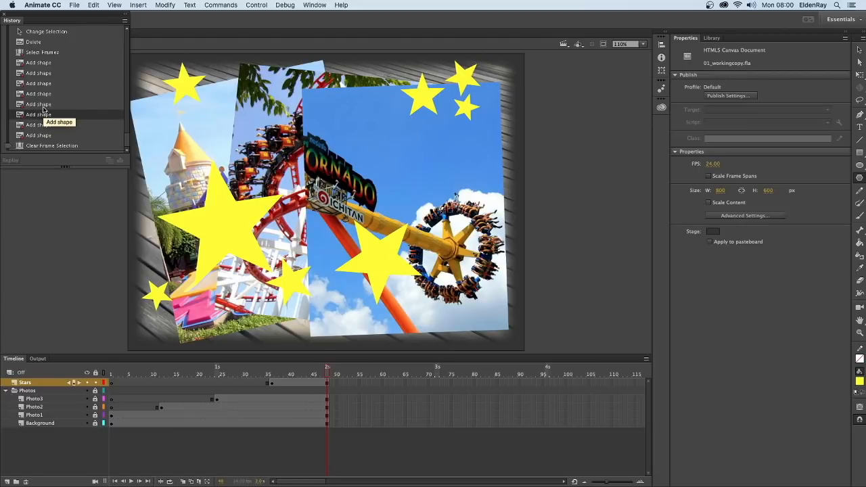
scroll(43, 109, "up", 3)
left_click(39, 84)
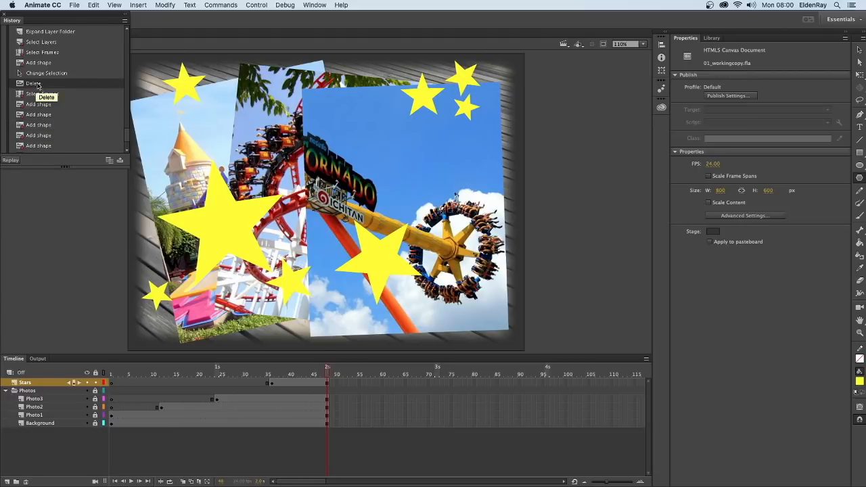
scroll(38, 84, "down", 4)
left_click(58, 147)
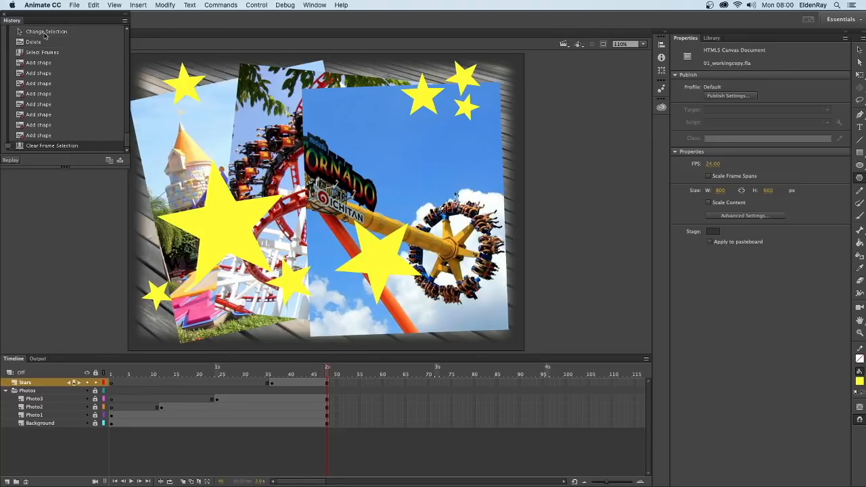
left_click(4, 13)
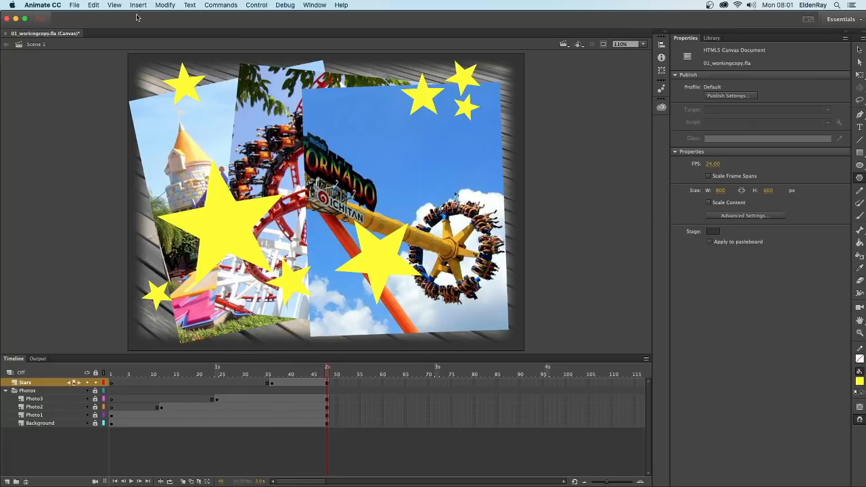
Test the movie in the browser, close the preview, and return to the timeline
left_click(256, 5)
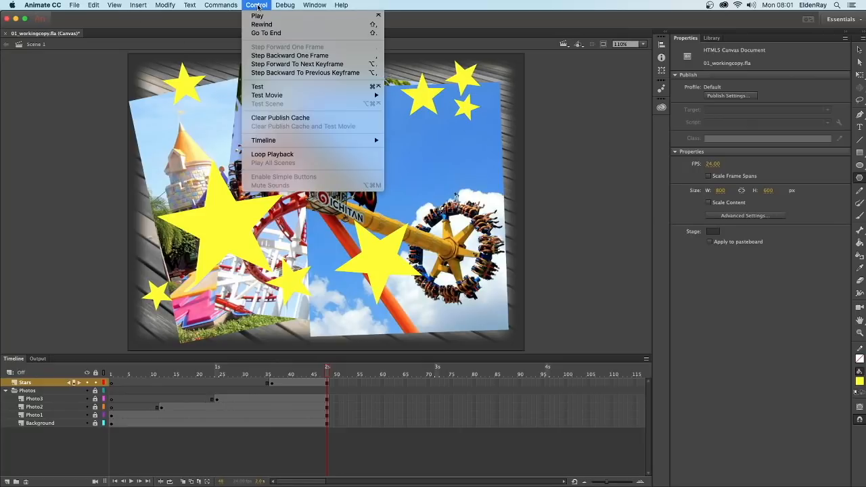
left_click(290, 86)
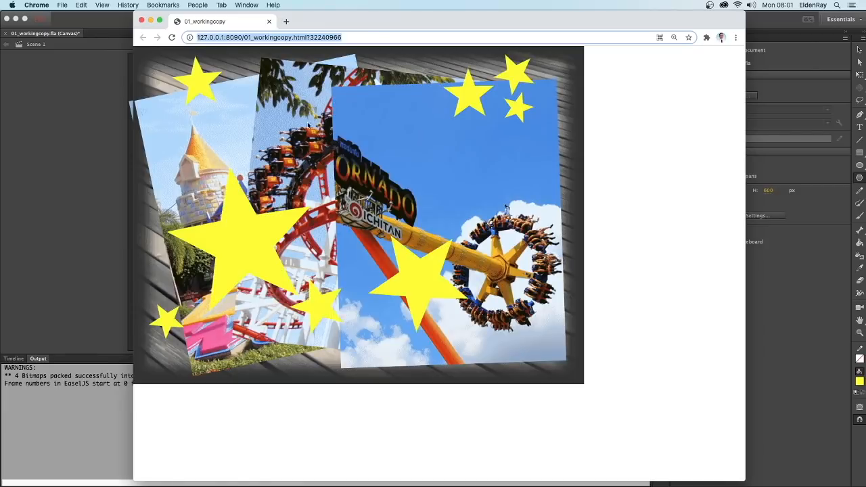
left_click(142, 21)
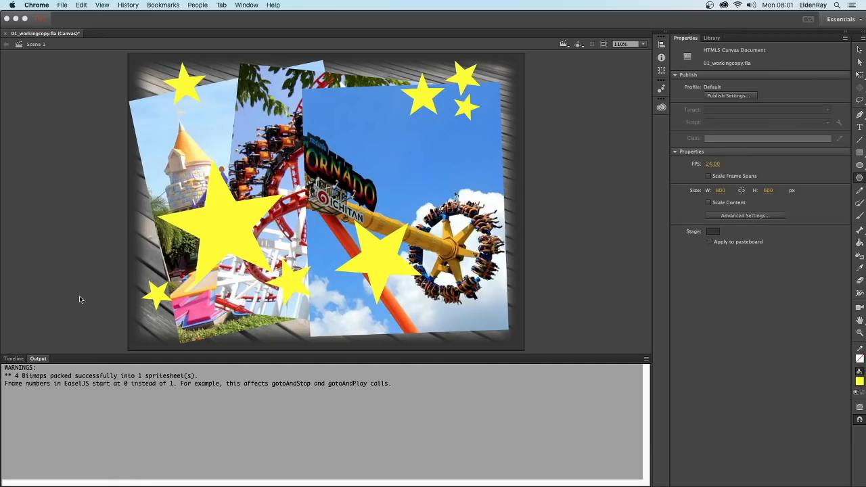
left_click(13, 359)
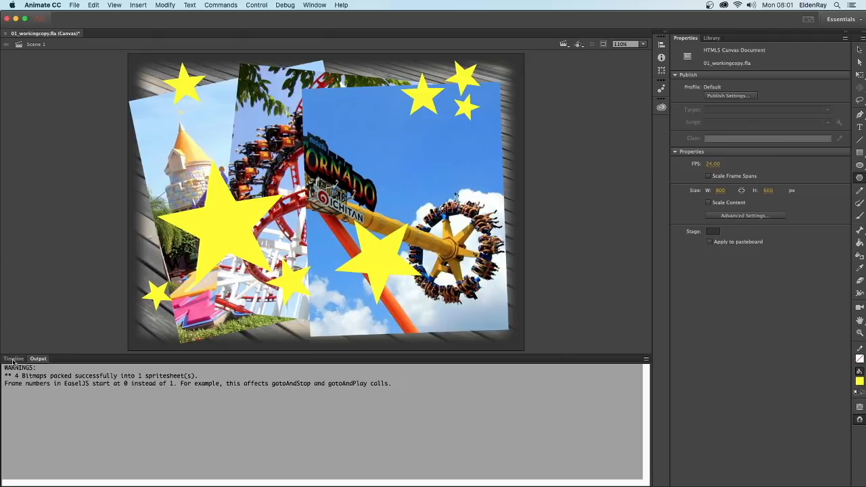
left_click(14, 359)
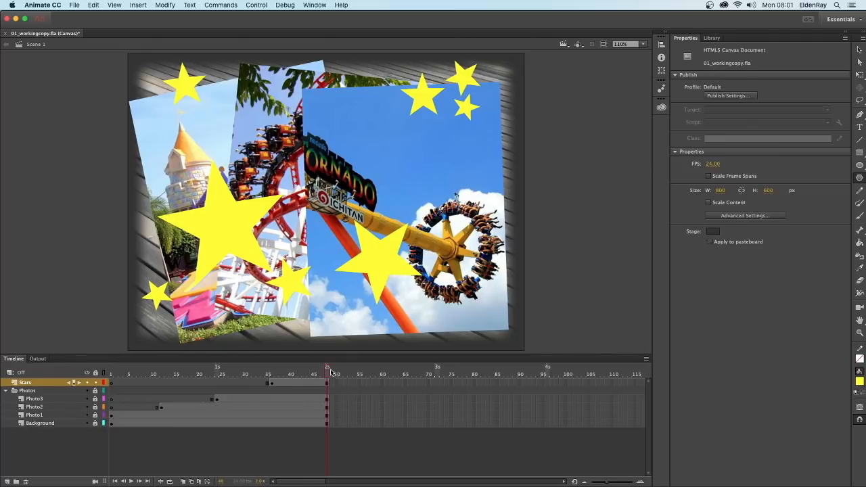
mouse_move(330, 371)
left_mouse_down()
mouse_move(102, 374)
mouse_move(327, 370)
left_mouse_up()
left_click(745, 215)
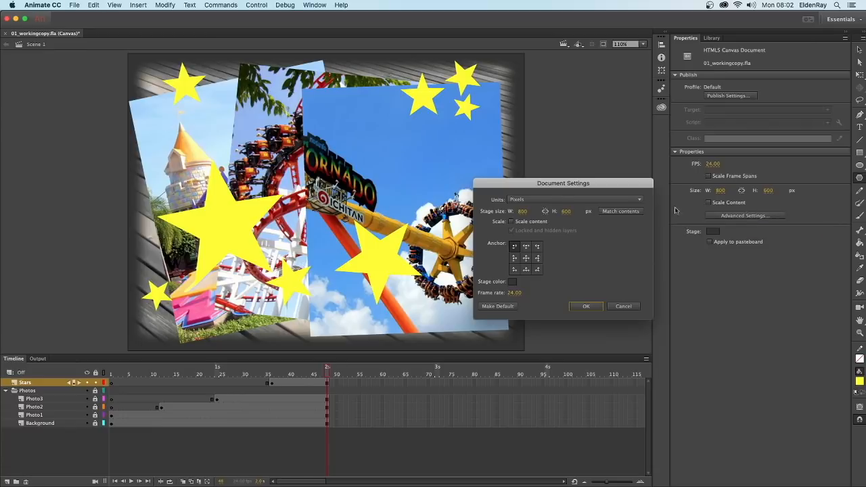
left_click_drag(627, 188, 590, 183)
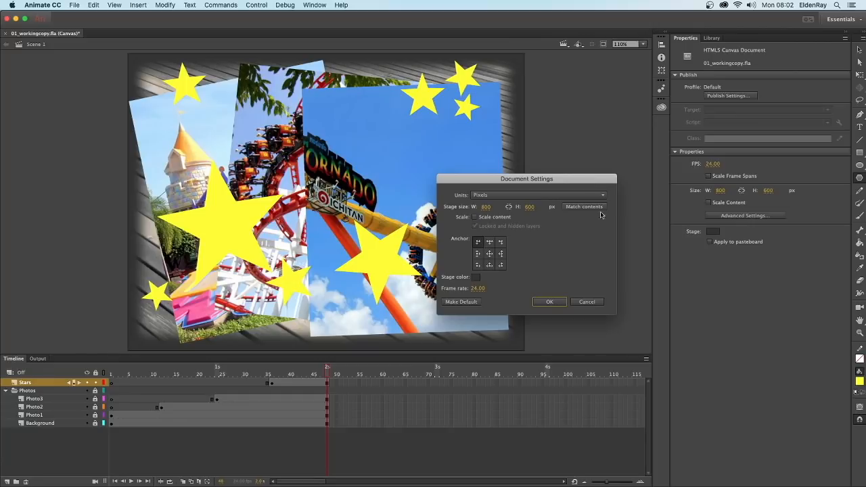
left_click(587, 302)
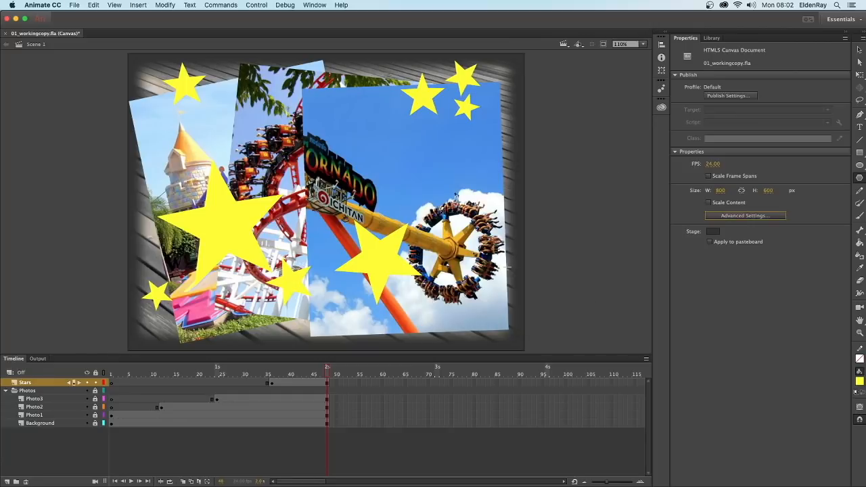
Save the 800 x 600 px version of 01_workingcopy.fla
left_click(77, 7)
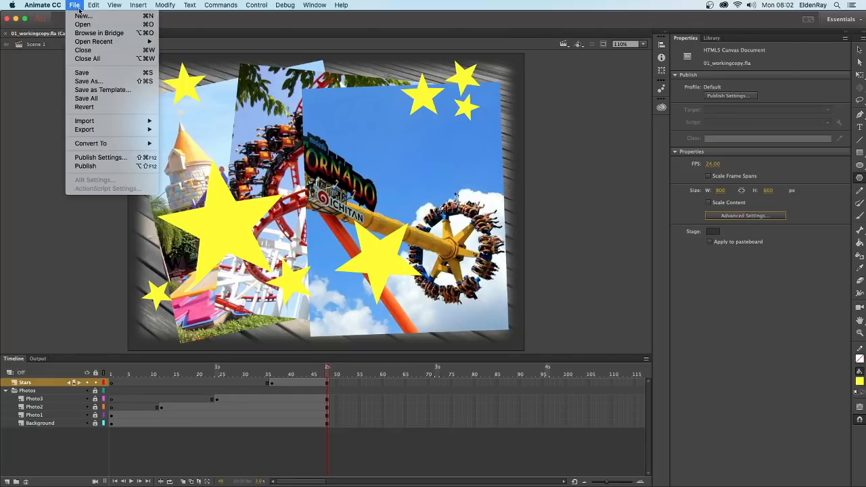
left_click(88, 73)
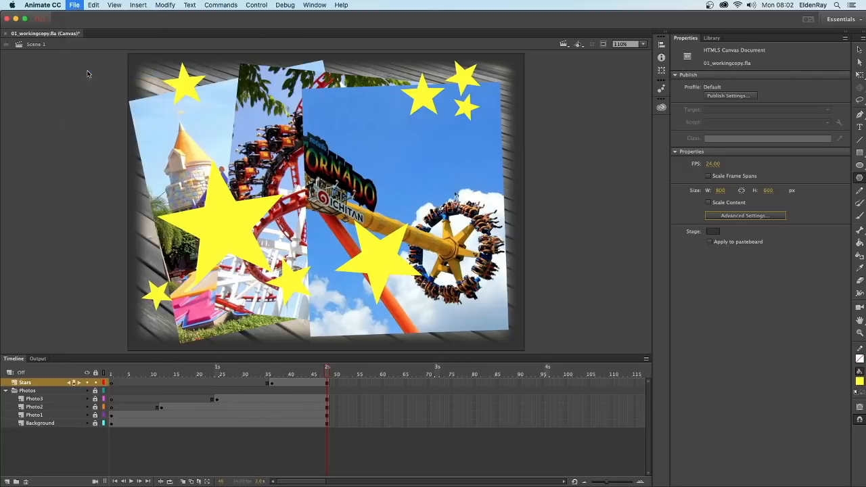
Resize the stage to 400 x 300 px, scaling the content along with it, including locked and hidden layers
left_click(749, 216)
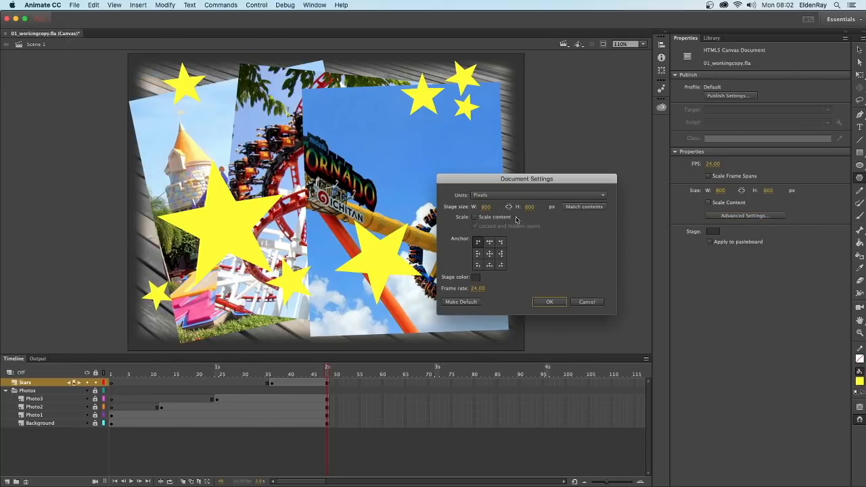
left_click(485, 206)
type("400")
left_click(533, 207)
left_click(475, 218)
left_click(475, 217)
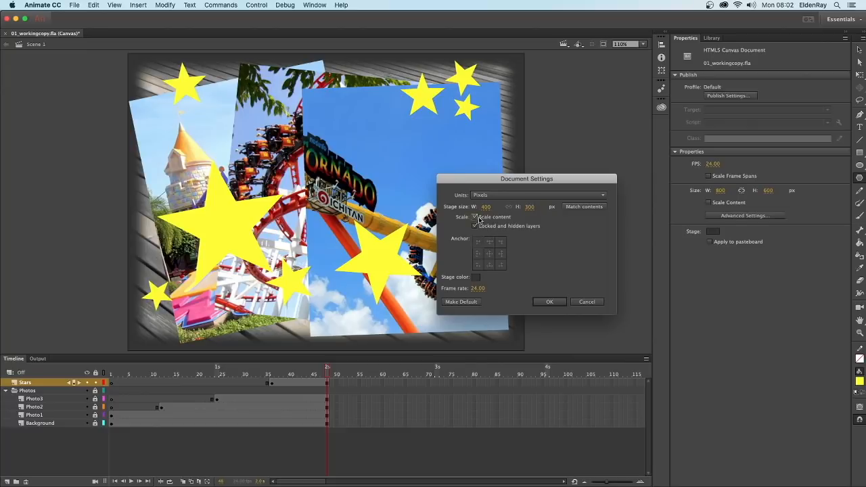
left_click(558, 304)
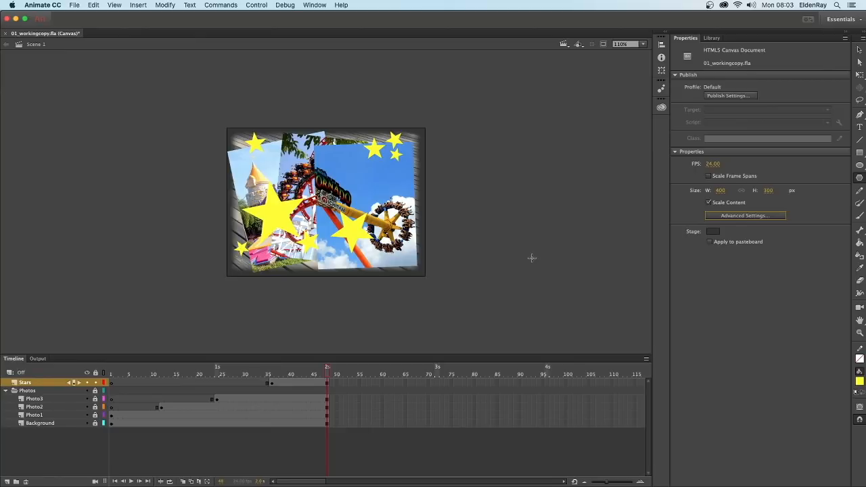
Save the resized document, and save it again as 01_workingcopy_resized.fla in the 01Start folder
left_click(77, 6)
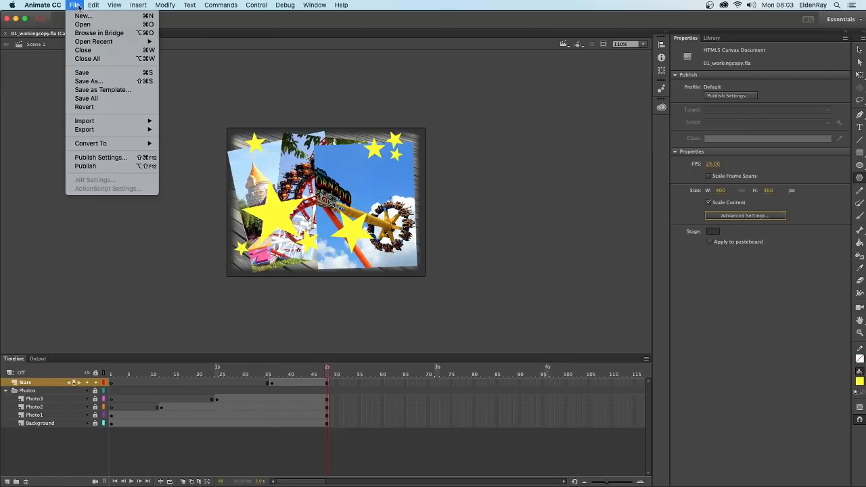
left_click(86, 72)
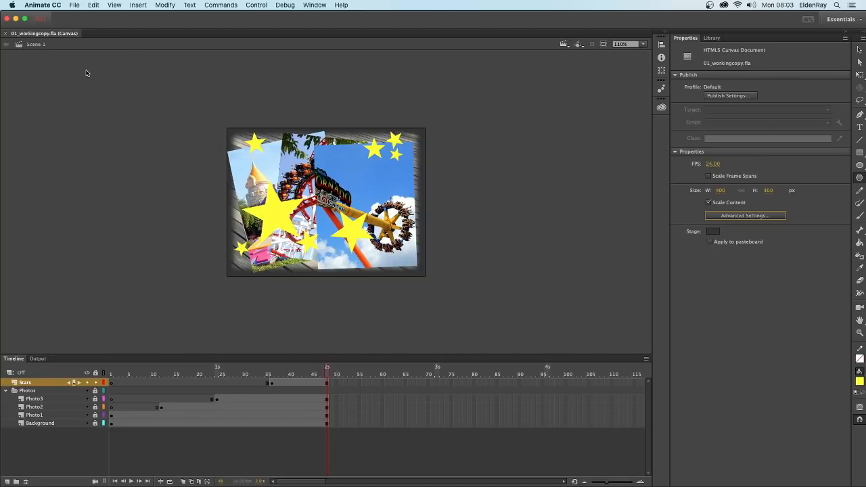
left_click(75, 7)
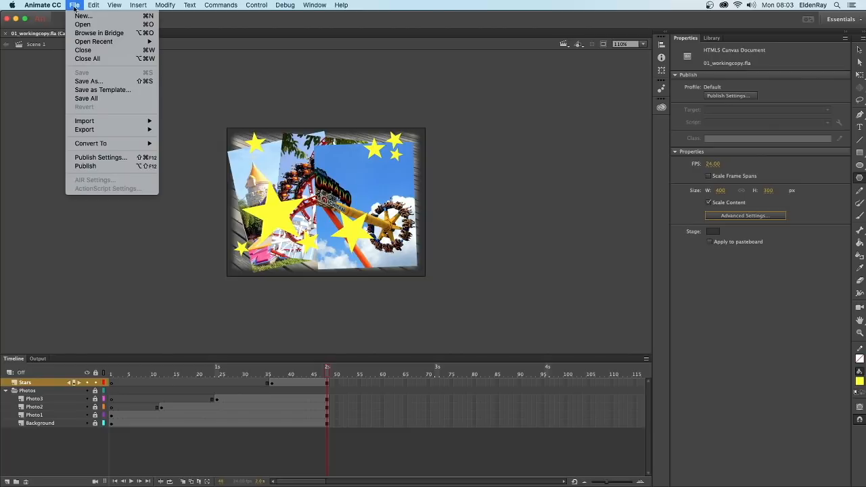
left_click(101, 81)
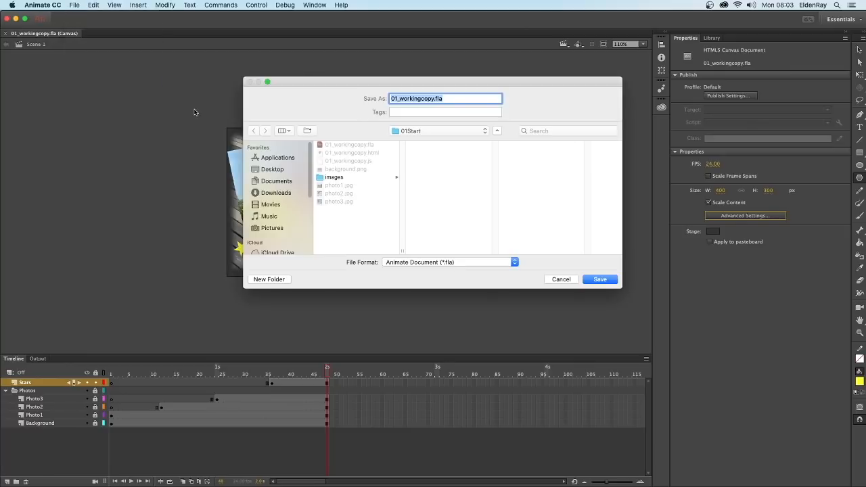
key("Left")
type("_")
type("resize")
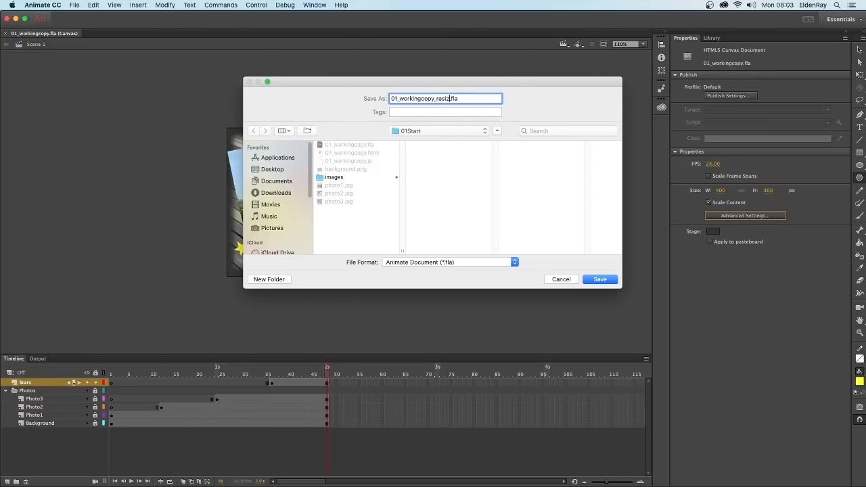
type("d")
left_click(605, 280)
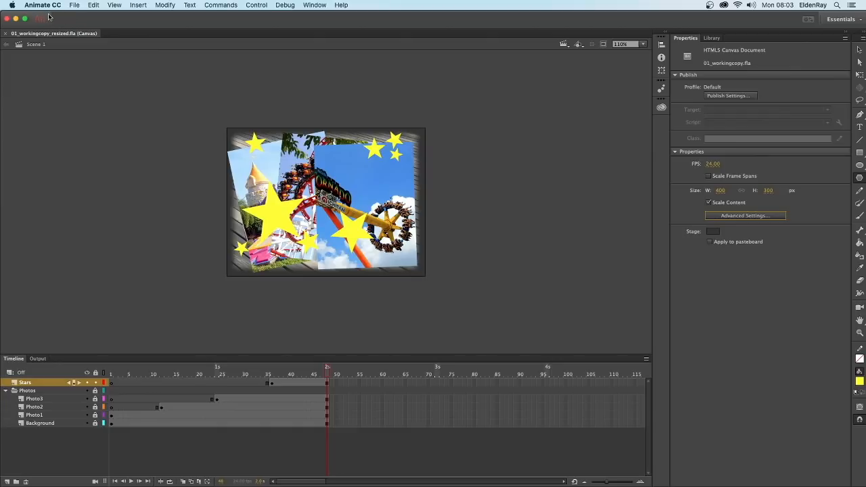
Review the Auto-Recovery setting in the General preferences and close the preferences
left_click(45, 7)
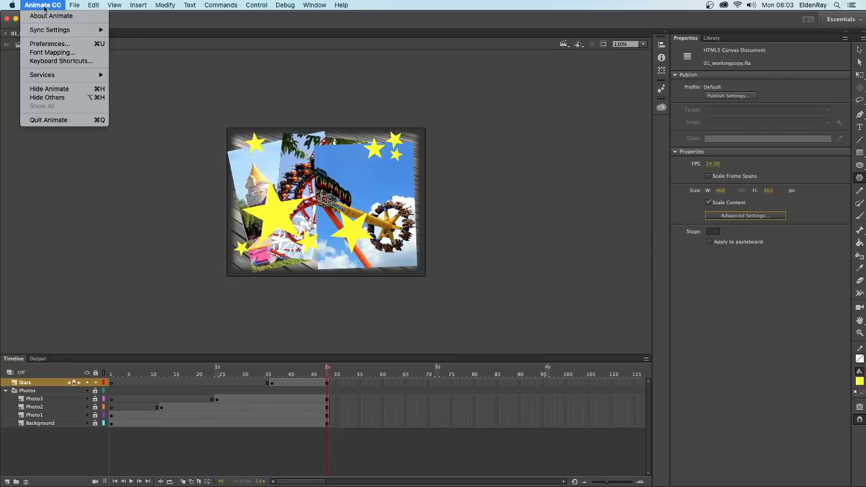
left_click(53, 44)
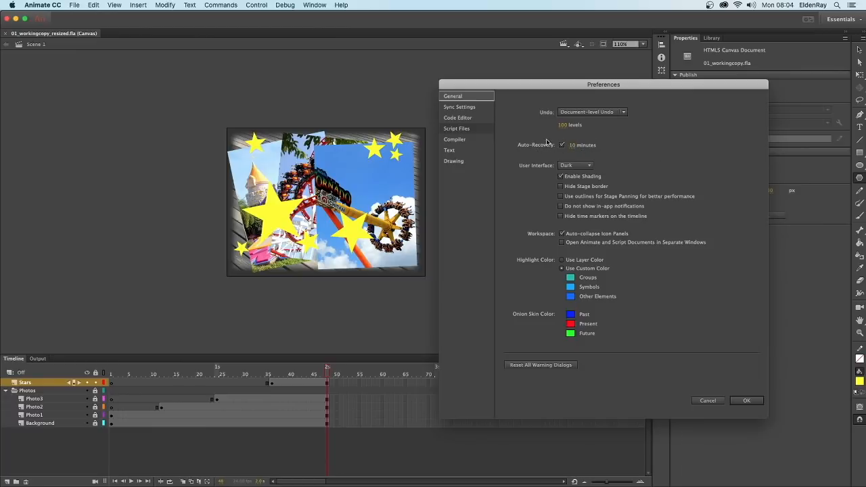
left_click(752, 402)
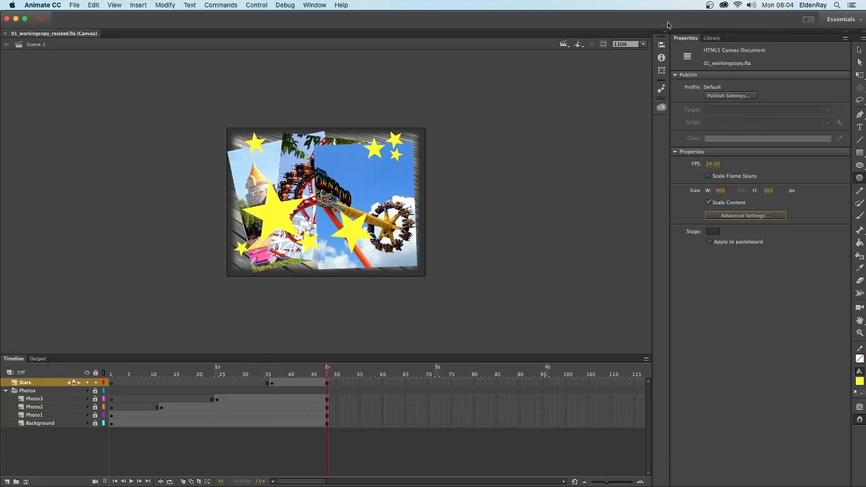
Fit the stage in the window and reduce the timeline's height slightly to give the stage more room
left_click(642, 44)
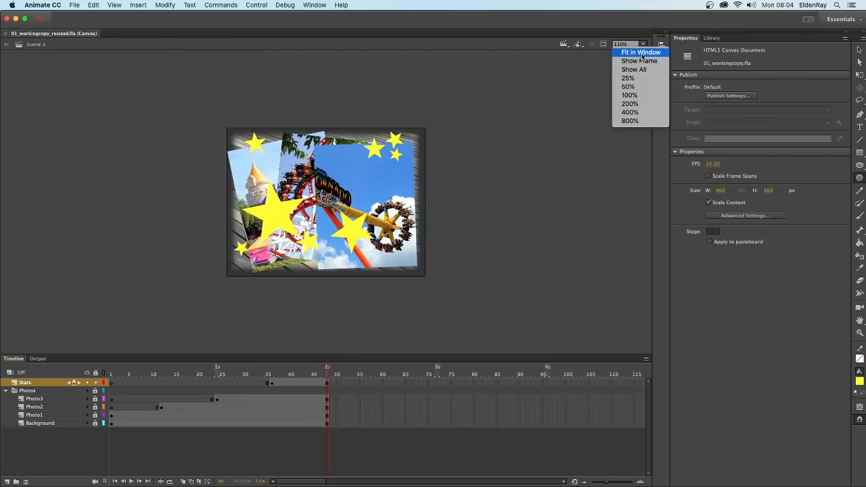
left_click(641, 54)
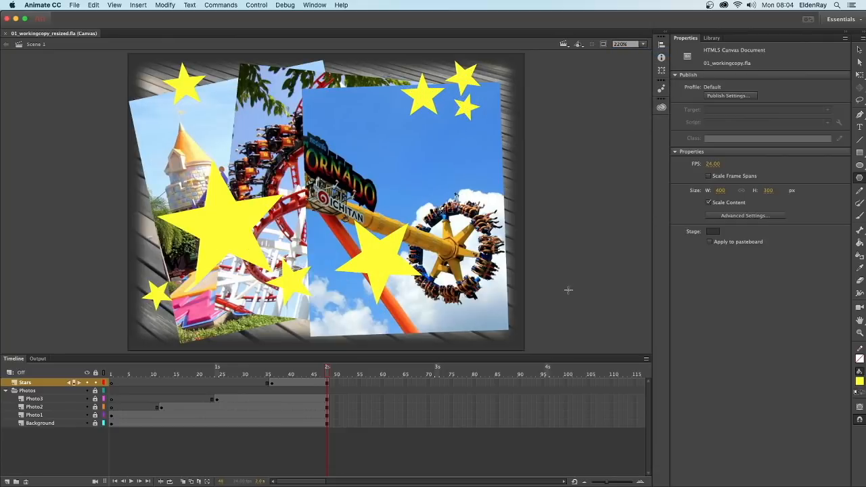
left_click_drag(558, 365, 560, 374)
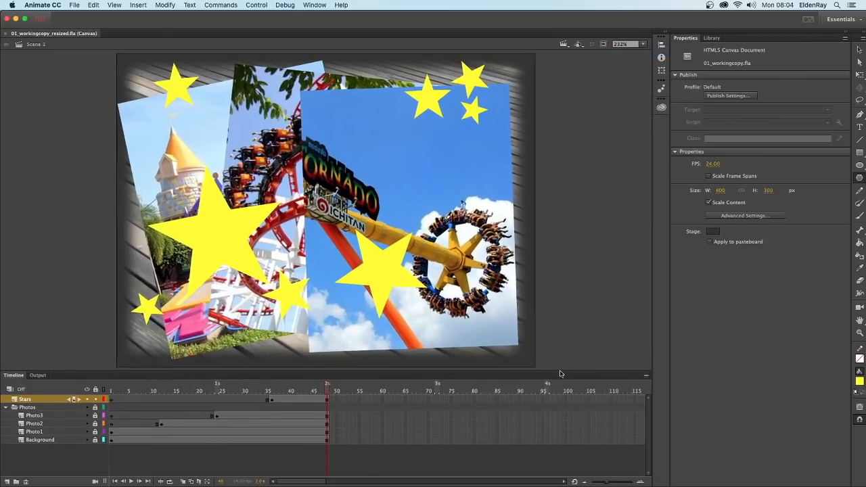